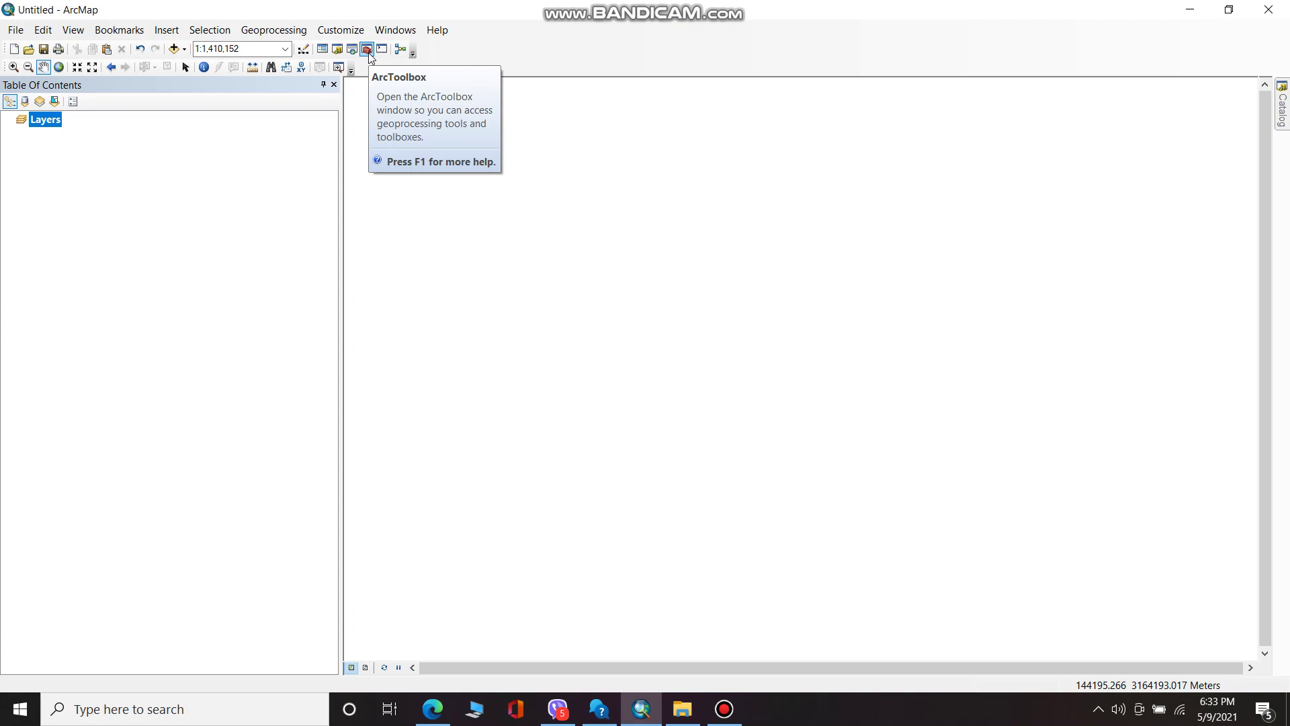
- Add LC08_L1TP_141041_20151007_20170403_01_T1_B1.TIF from D:\LANDSAT_bnp-pnti-dhukl to the map
left_click(368, 51)
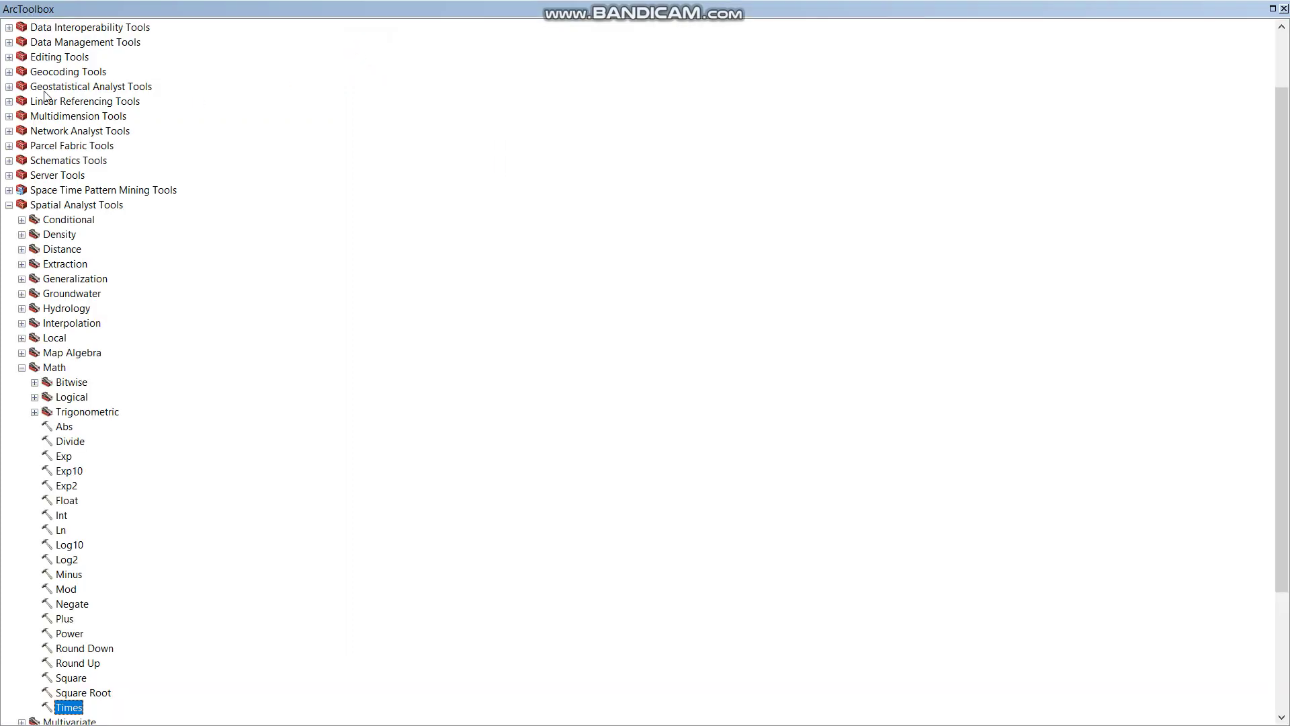
left_click(1284, 8)
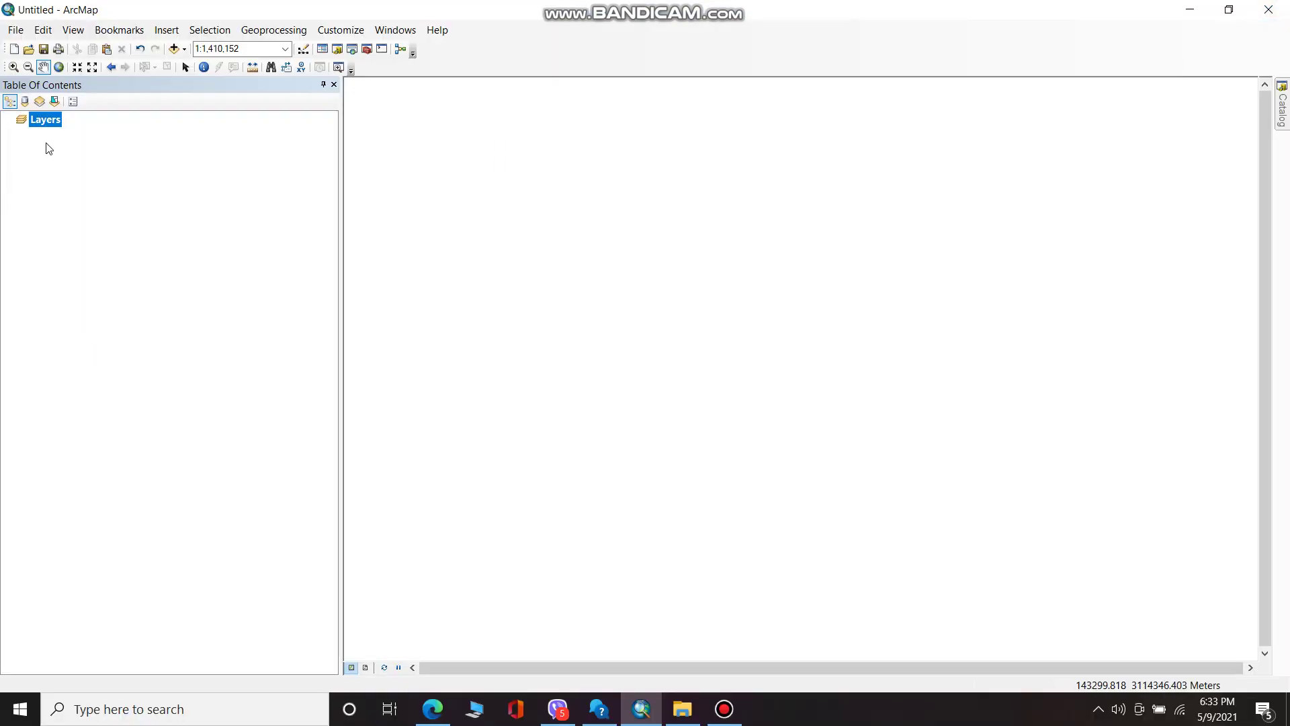
left_click(185, 49)
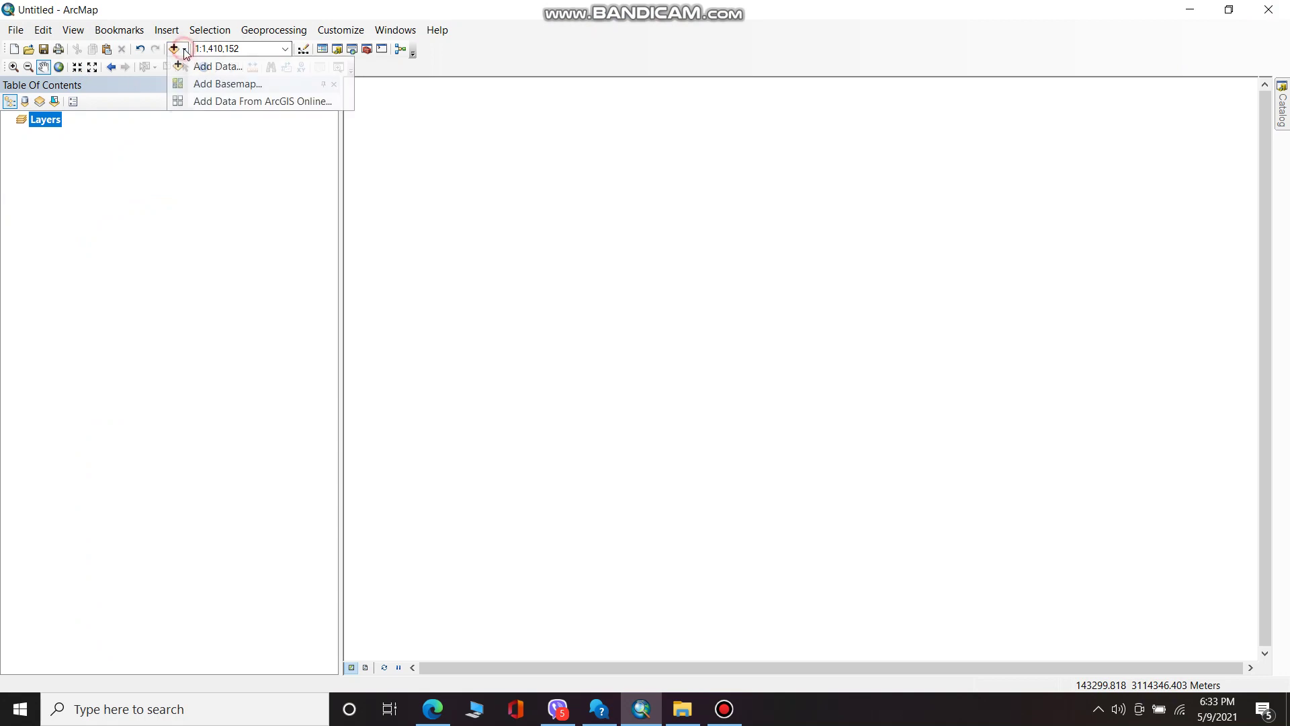
left_click(201, 62)
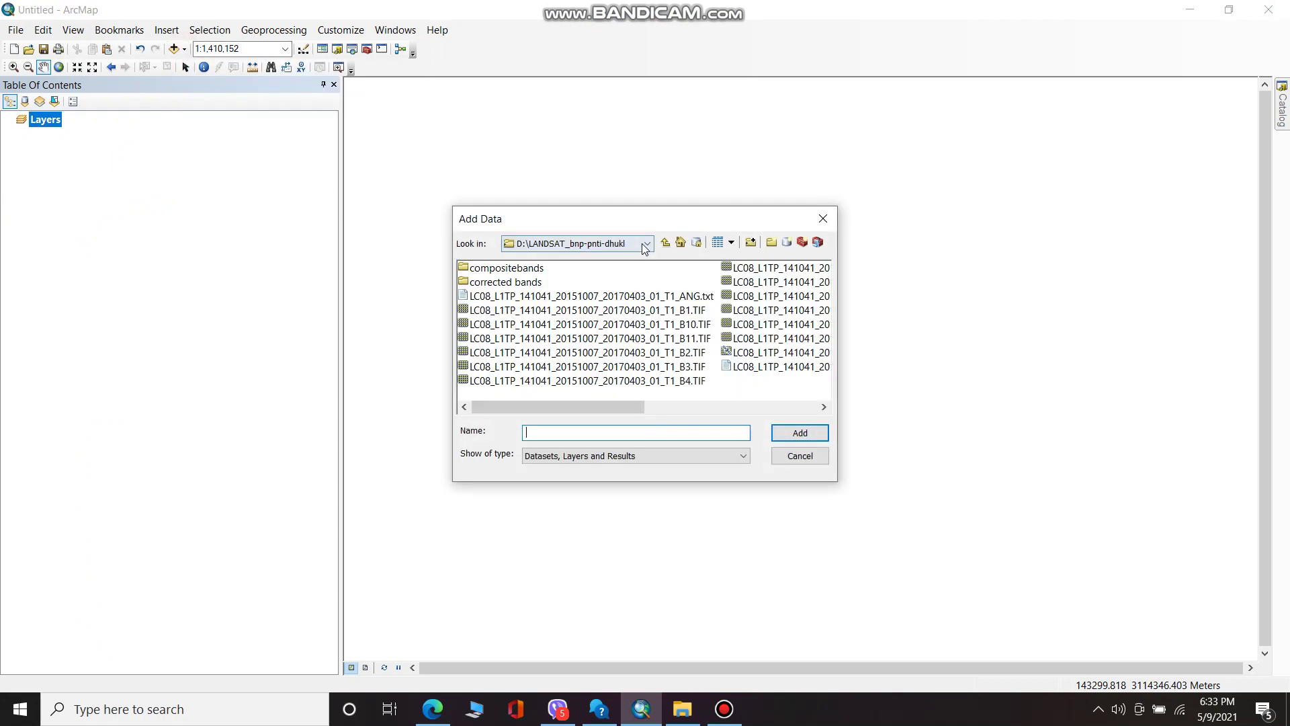
left_click(665, 243)
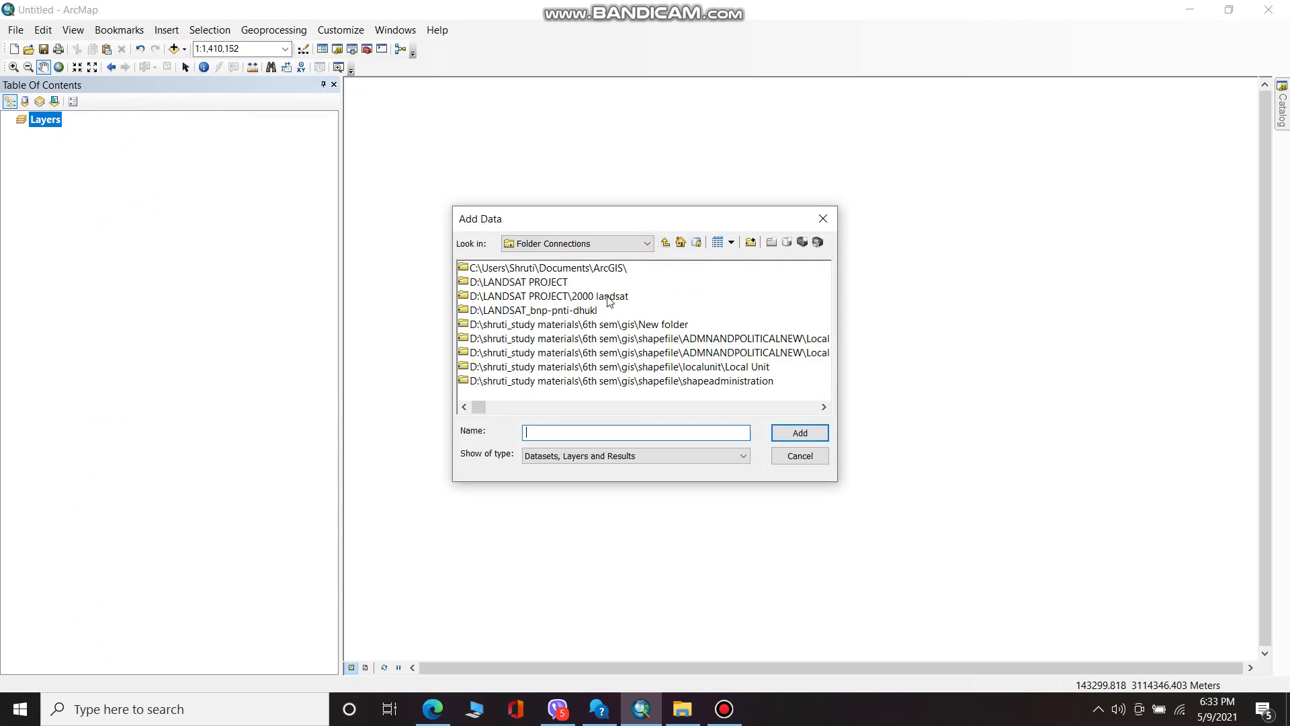
double_click(593, 310)
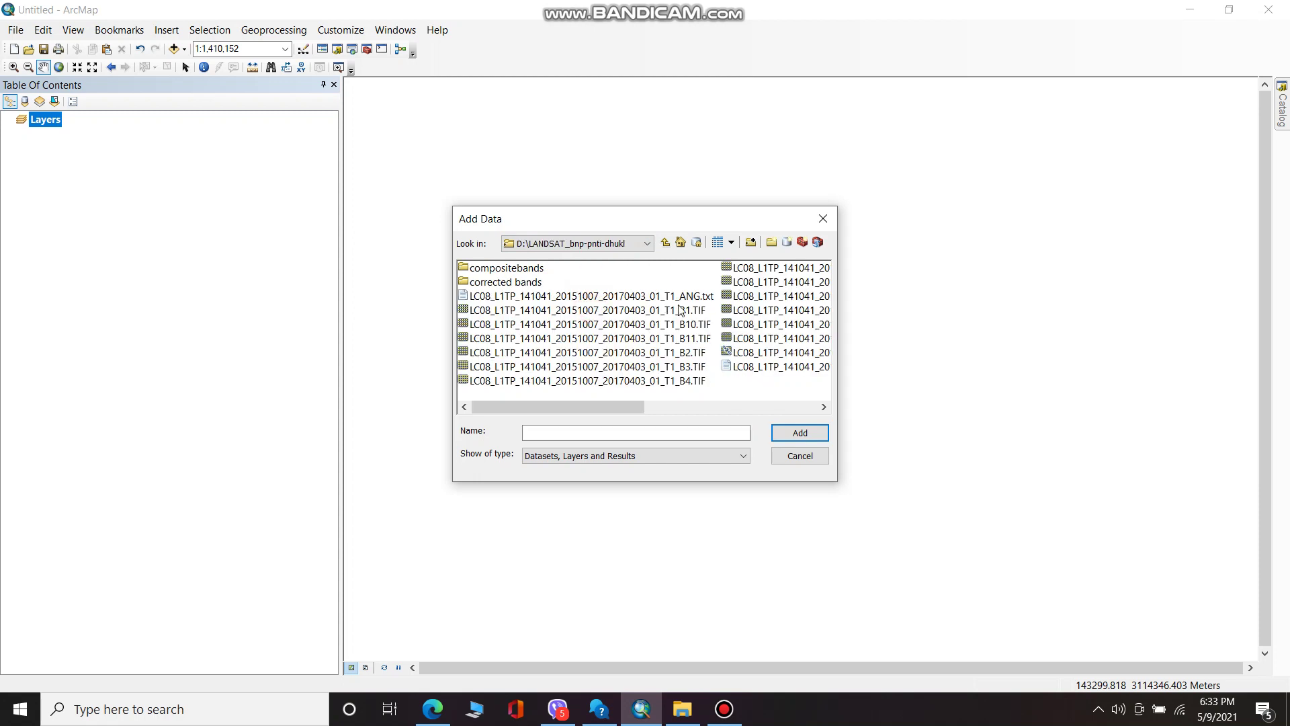
double_click(682, 311)
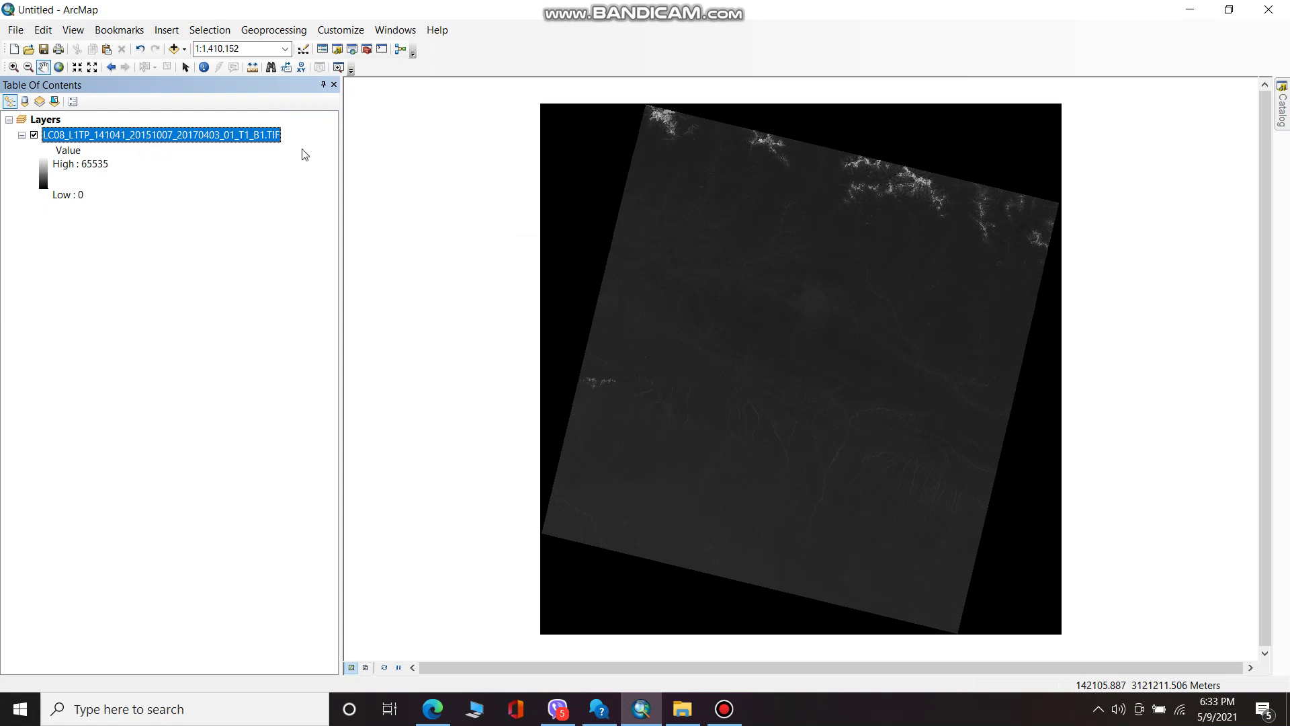
- Bring up Windows search listing recent apps such as Landsat Tools
left_click(185, 49)
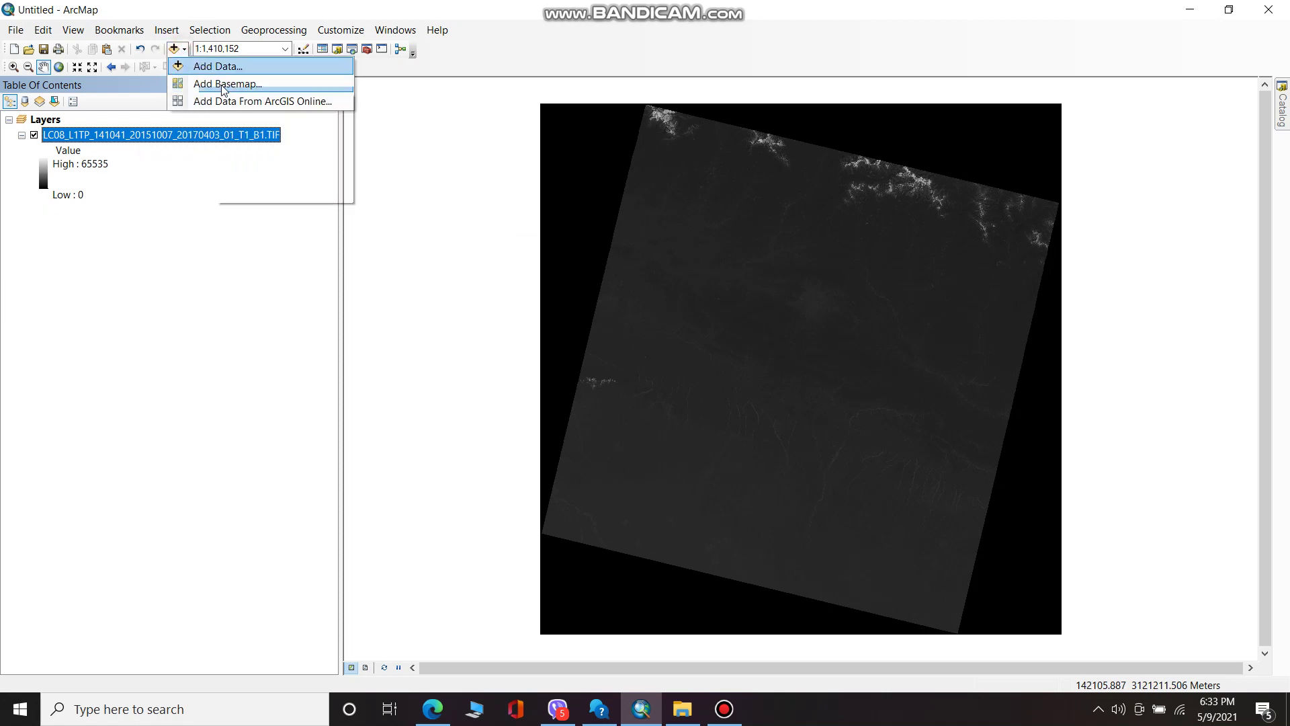
left_click(268, 236)
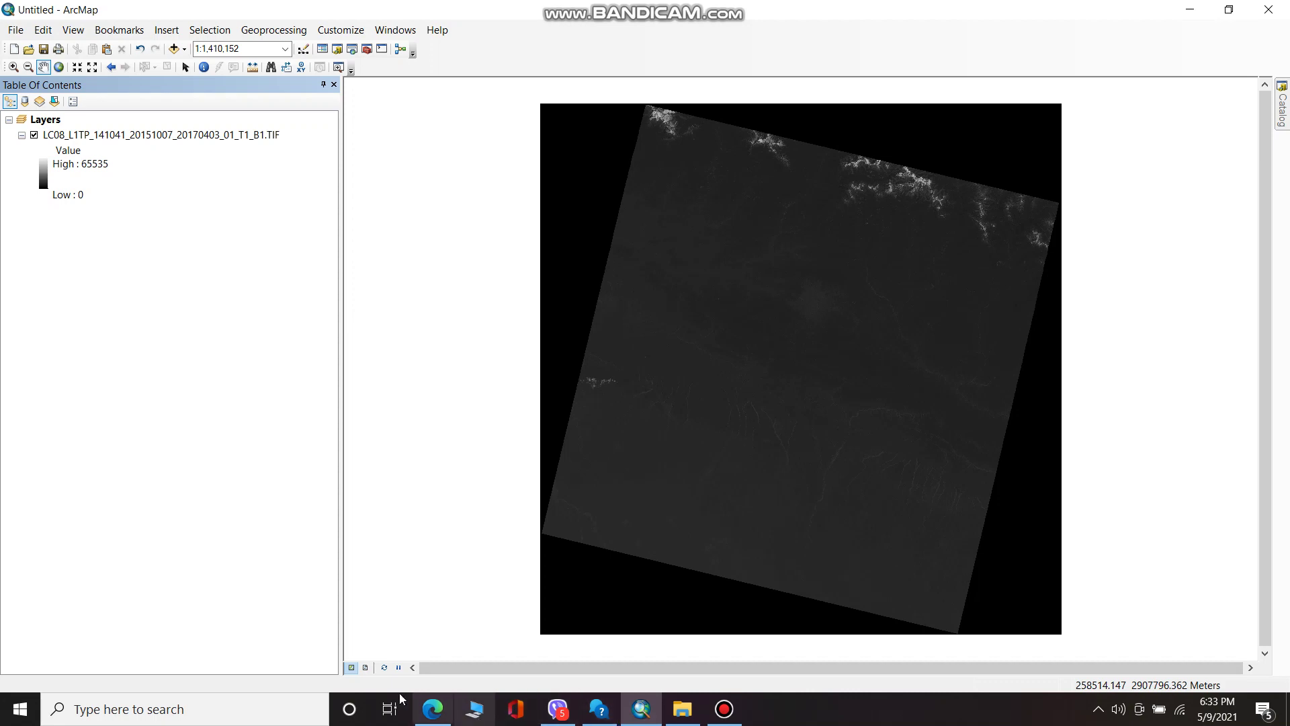
left_click(292, 706)
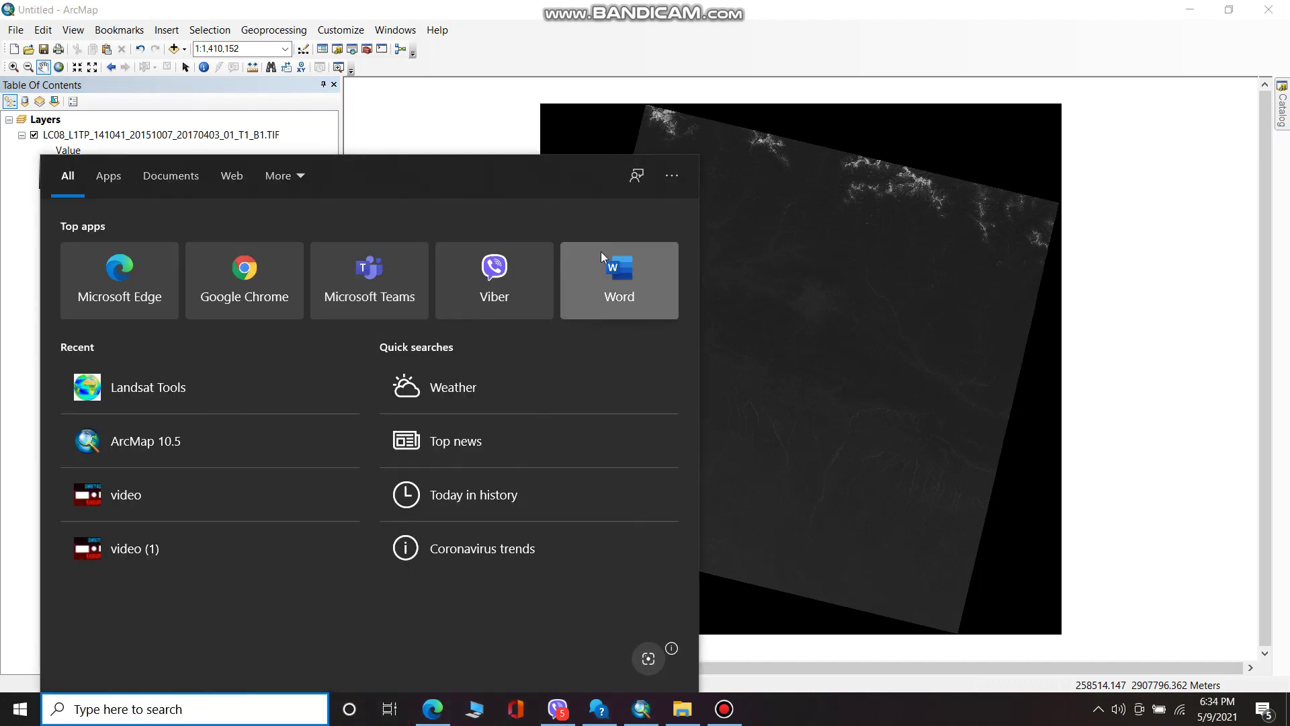
- Launch Landsat Tools and load the scene's LC08_L1TP_141041_20151007_20170403_01_T1_MTL.txt metadata file
left_click(336, 389)
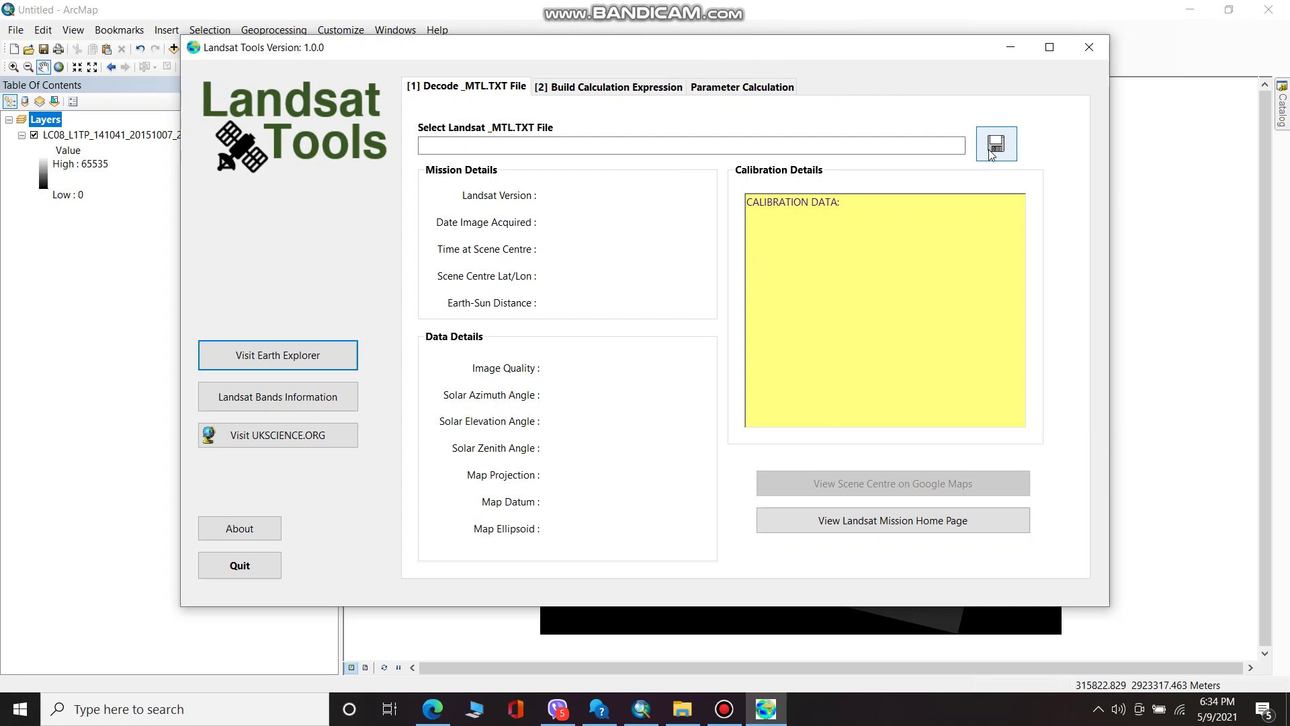
left_click(996, 144)
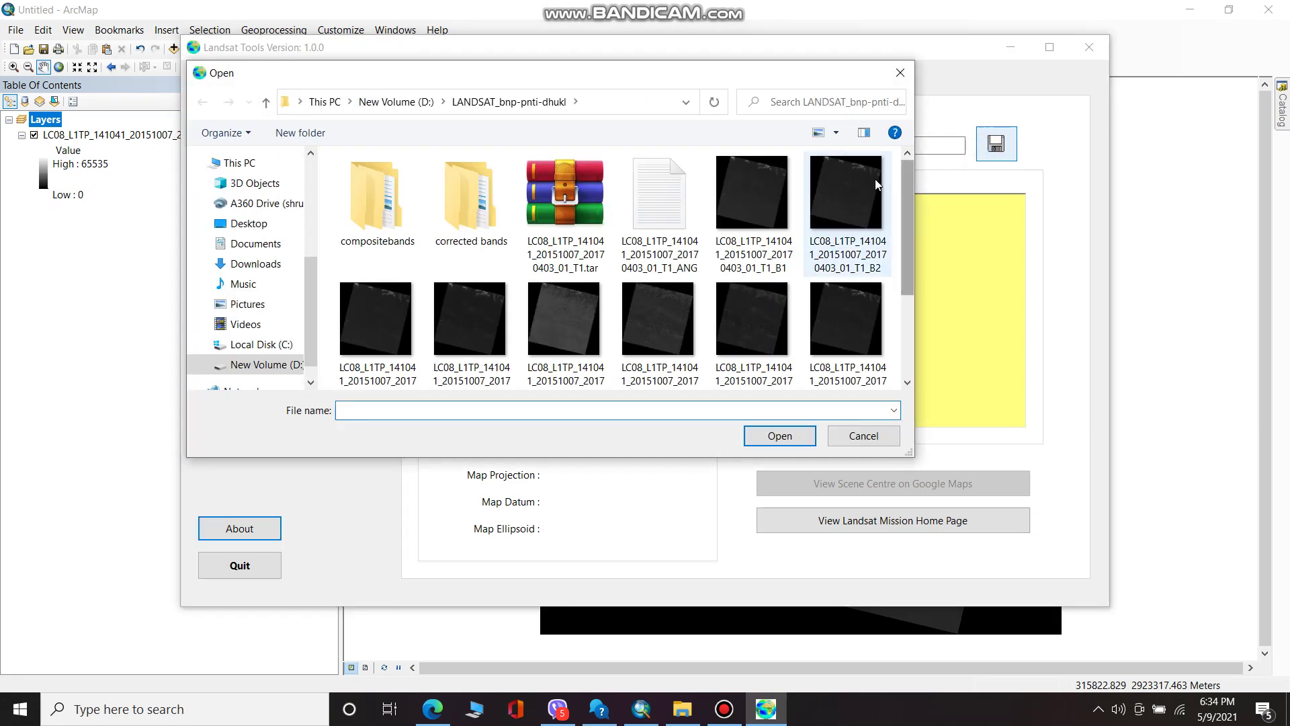
left_click_drag(910, 203, 912, 334)
double_click(733, 309)
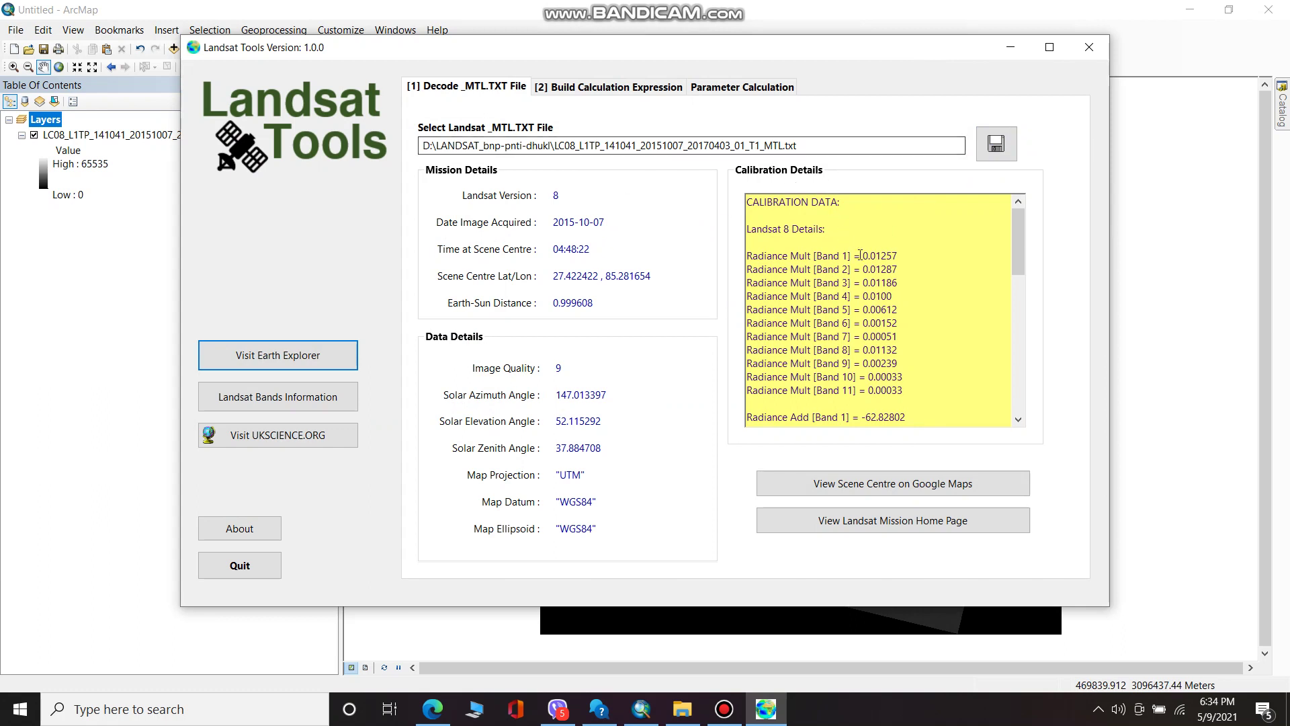
- Copy the band 1 radiance multiplier 0.01257 from the calculation expression, then close Landsat Tools
left_click(594, 87)
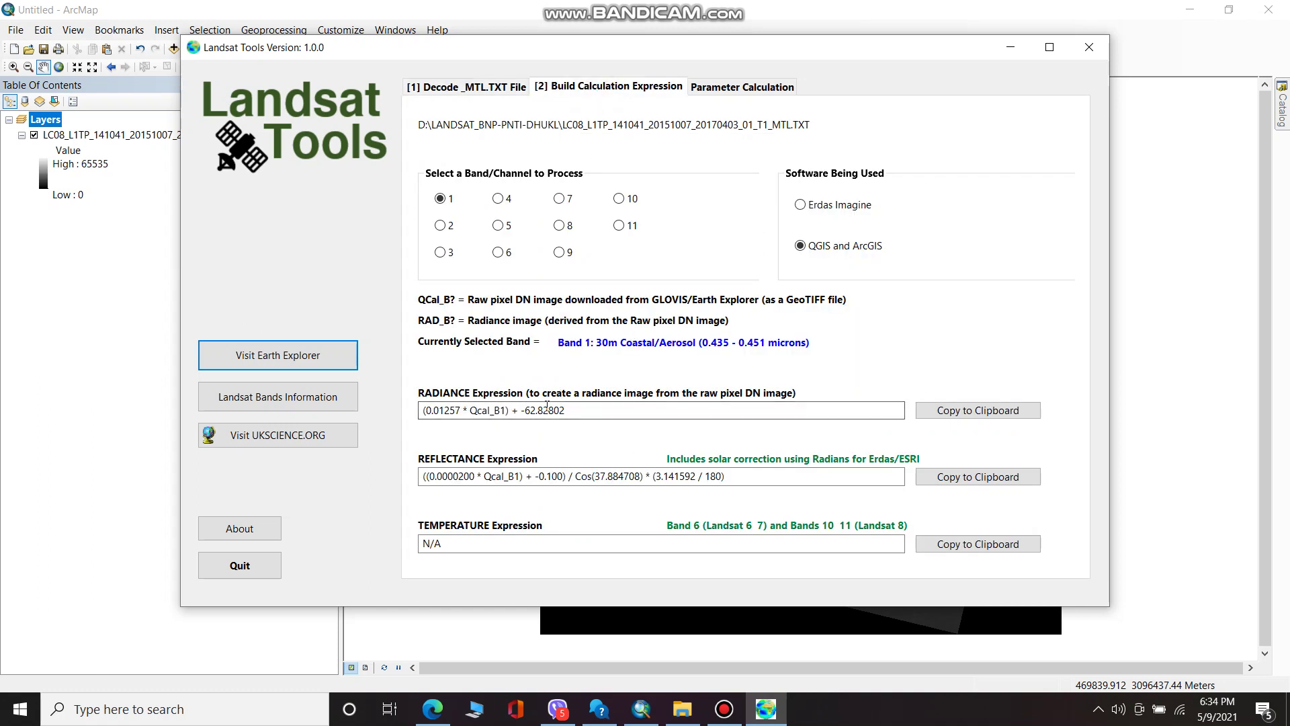
left_click_drag(462, 411, 426, 411)
right_click(437, 411)
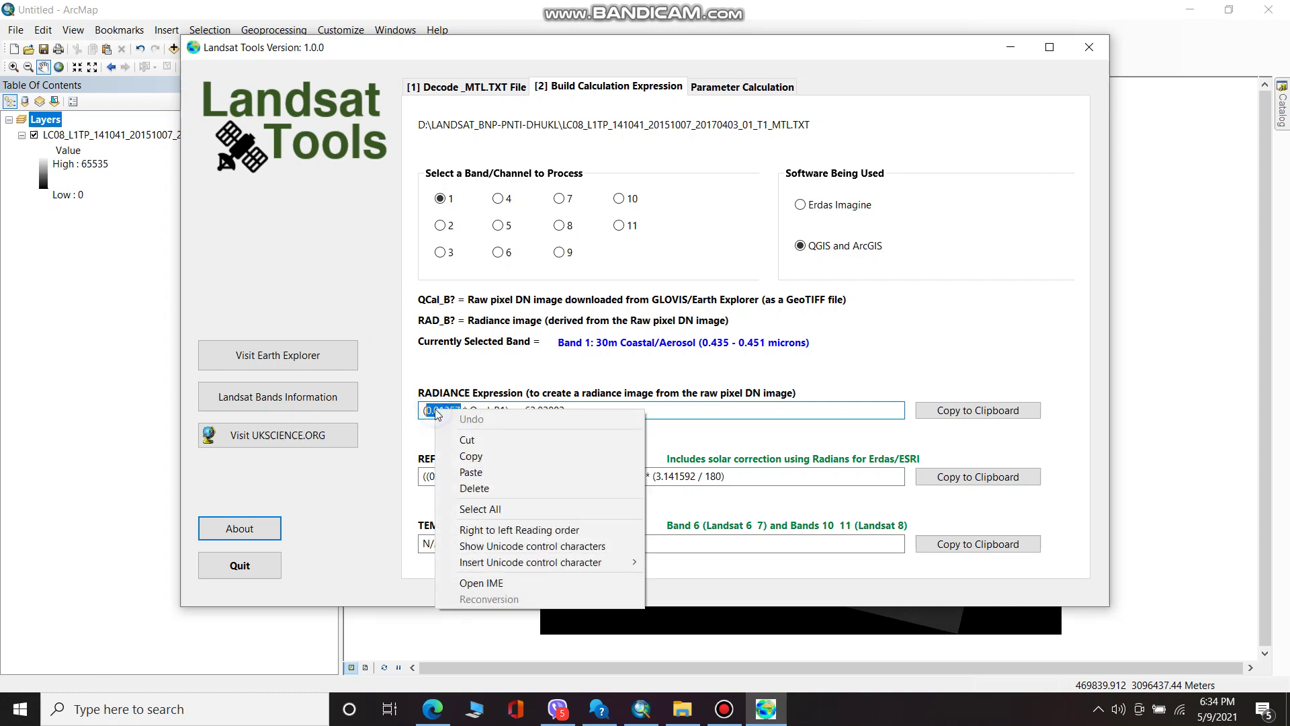
left_click(475, 474)
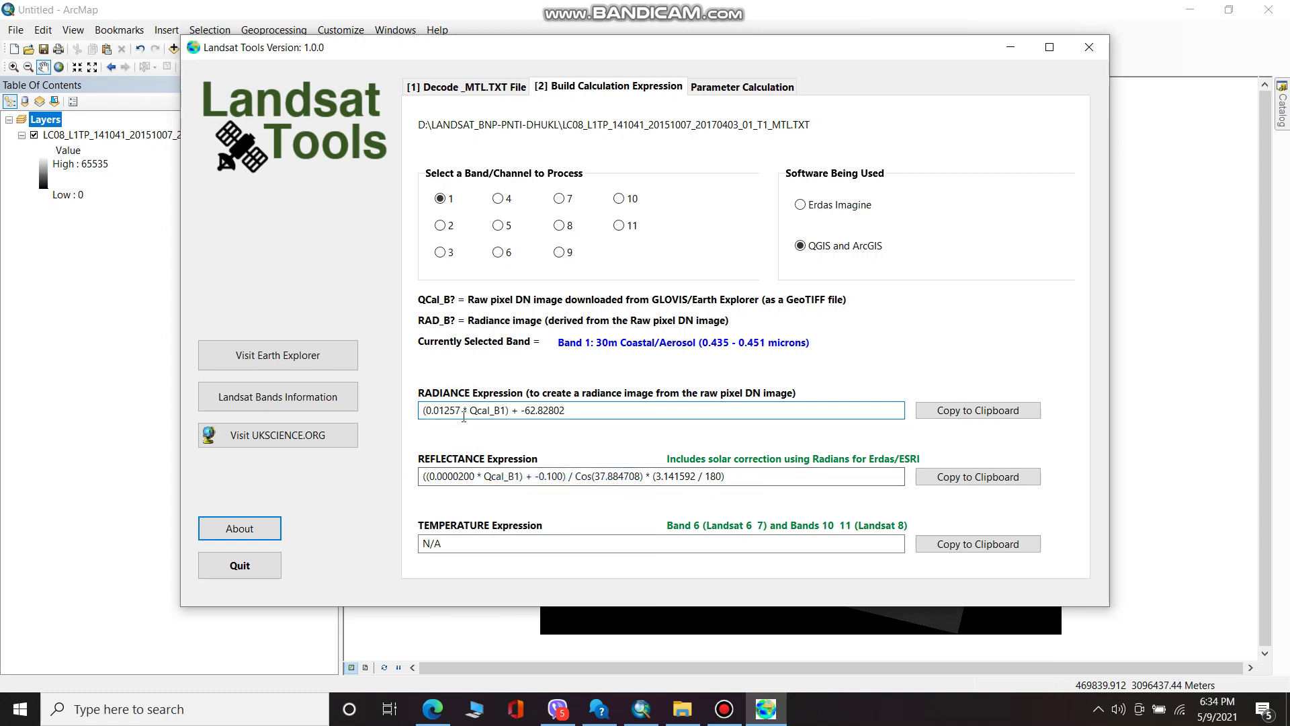
left_click_drag(462, 410, 437, 411)
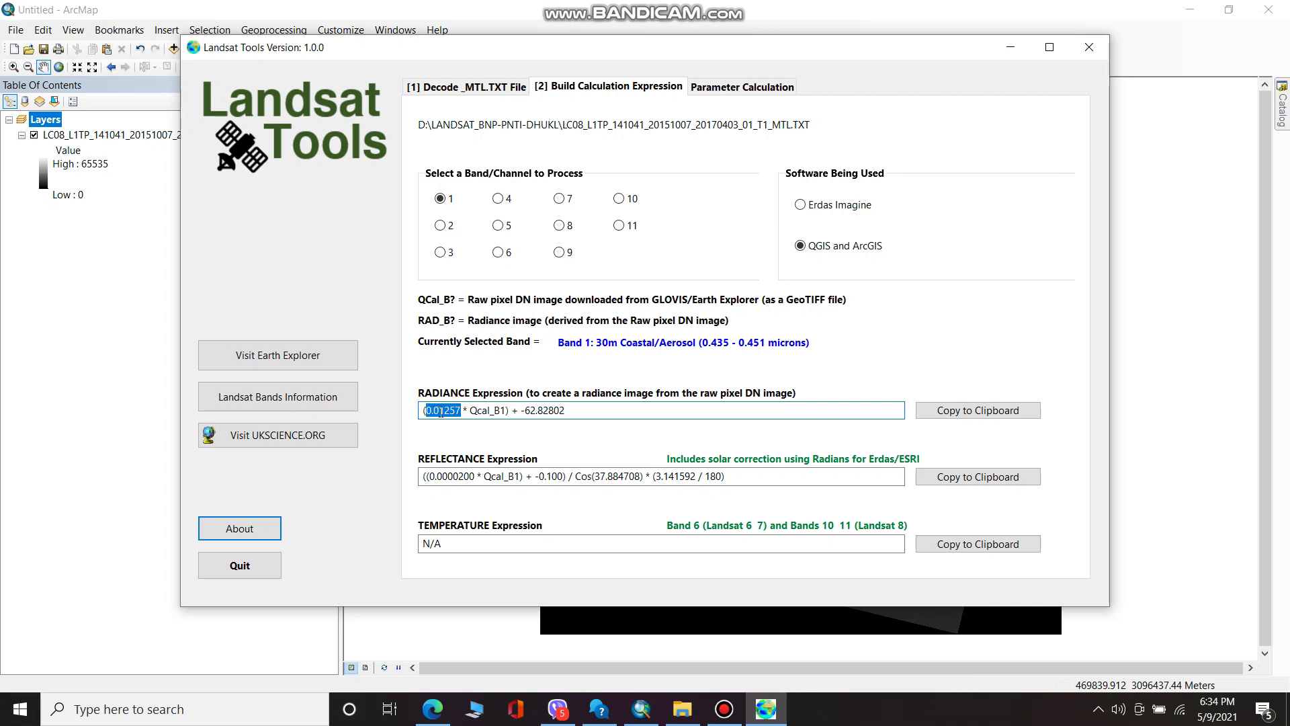
right_click(441, 411)
left_click(481, 460)
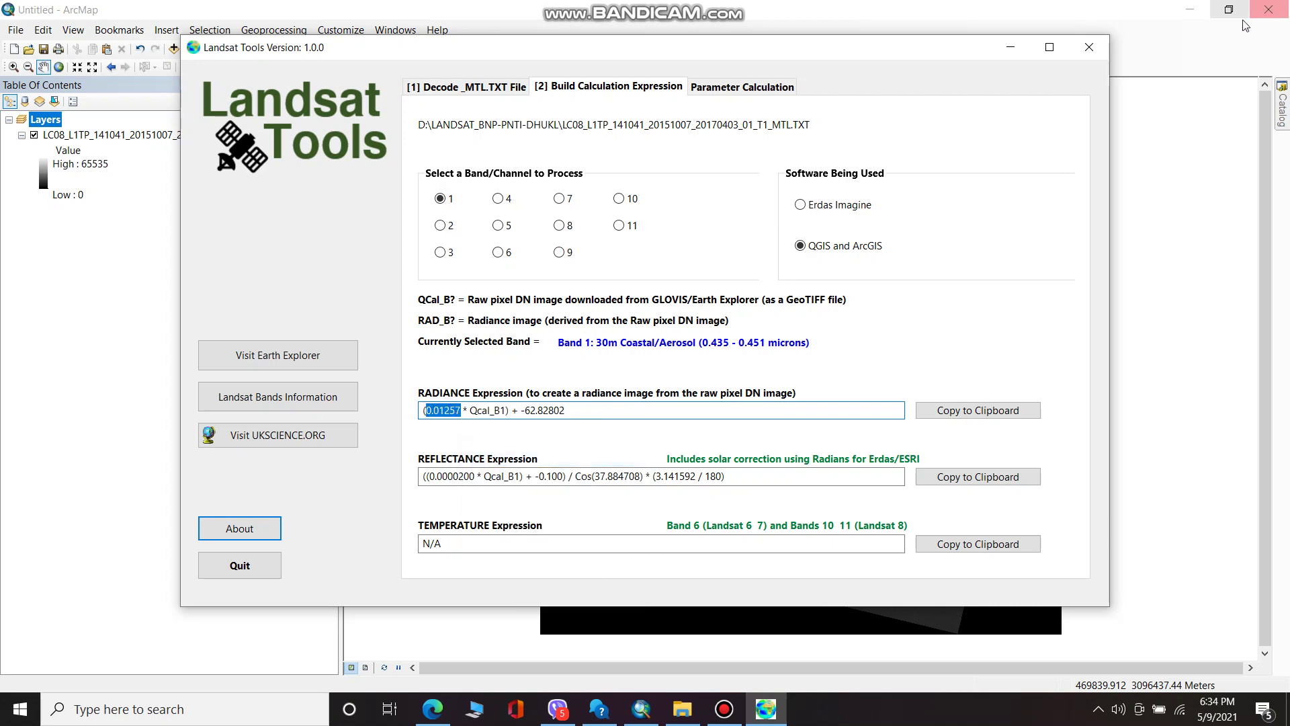
left_click(1089, 47)
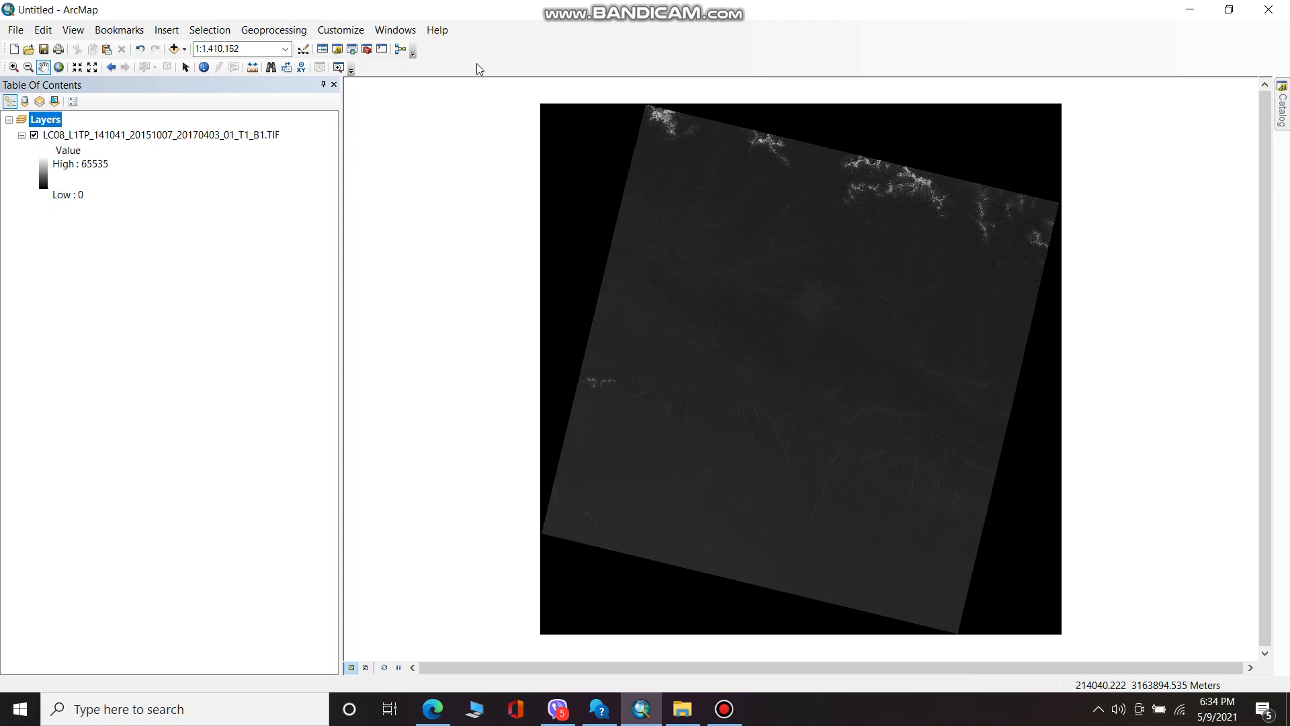
- Open the Spatial Analyst Math > Times tool from ArcToolbox
left_click(368, 47)
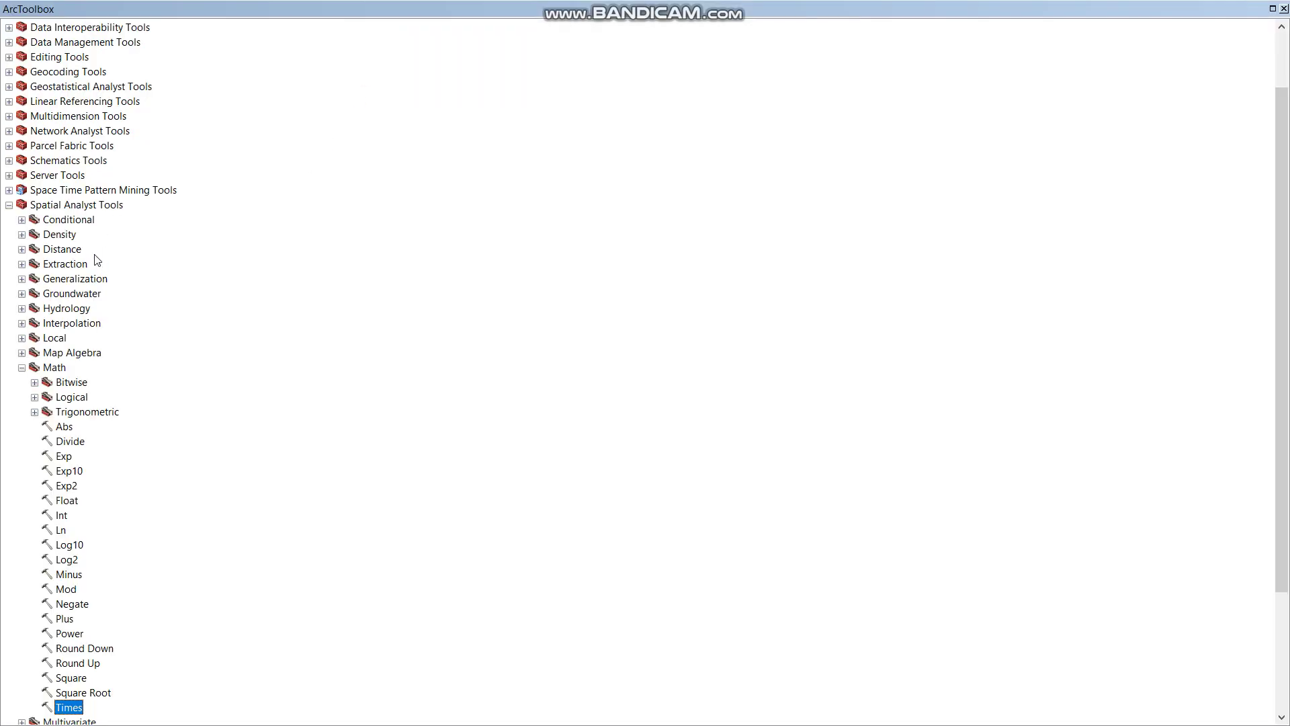
left_click(8, 205)
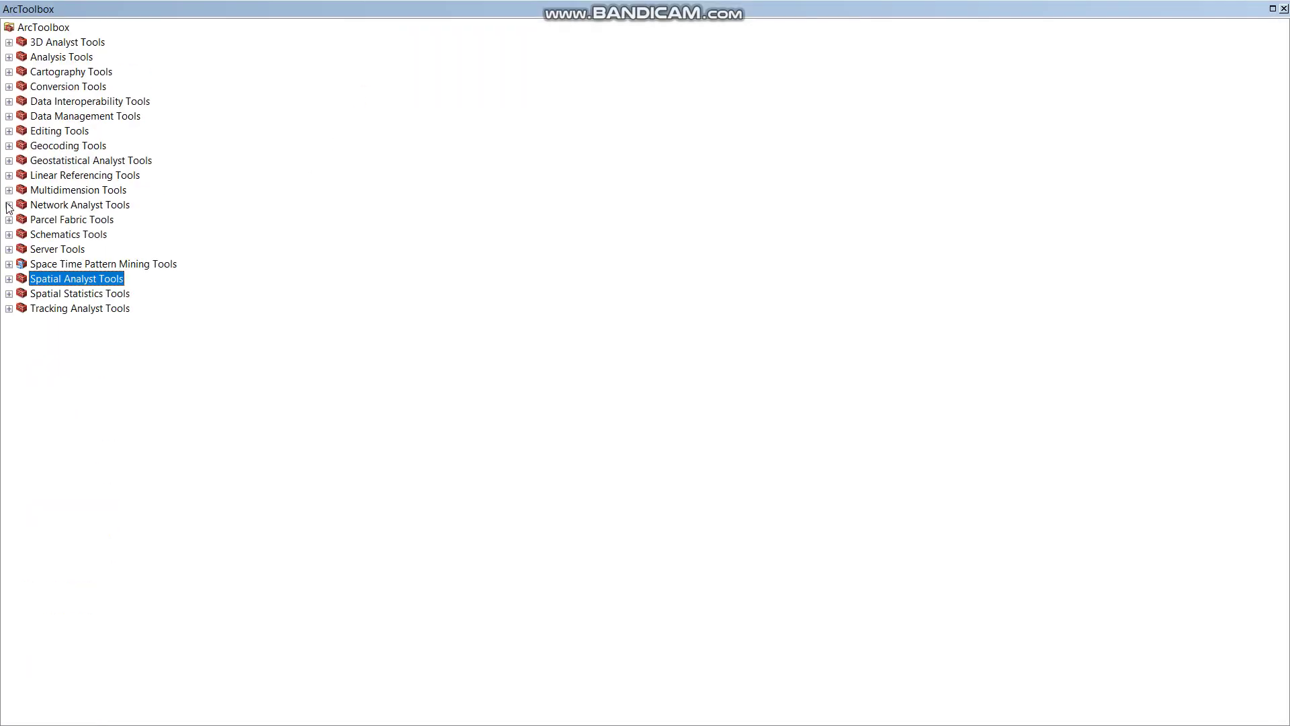
left_click(9, 278)
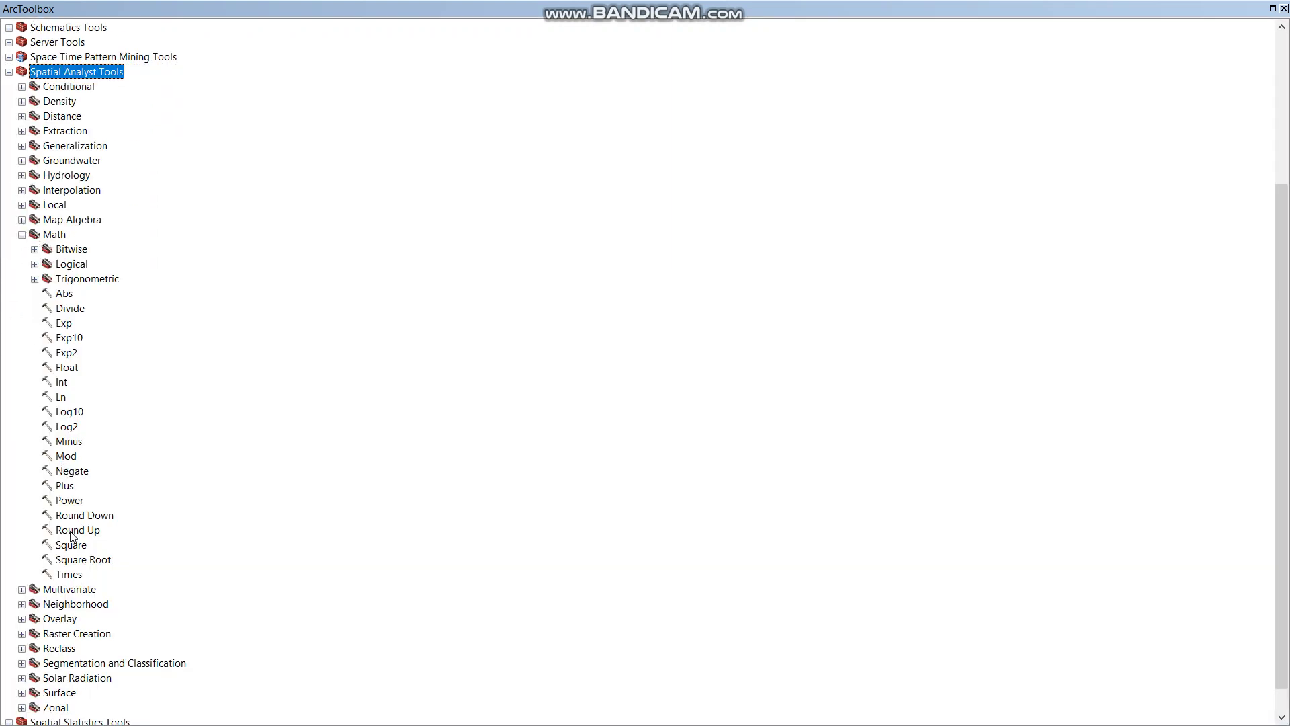
double_click(70, 577)
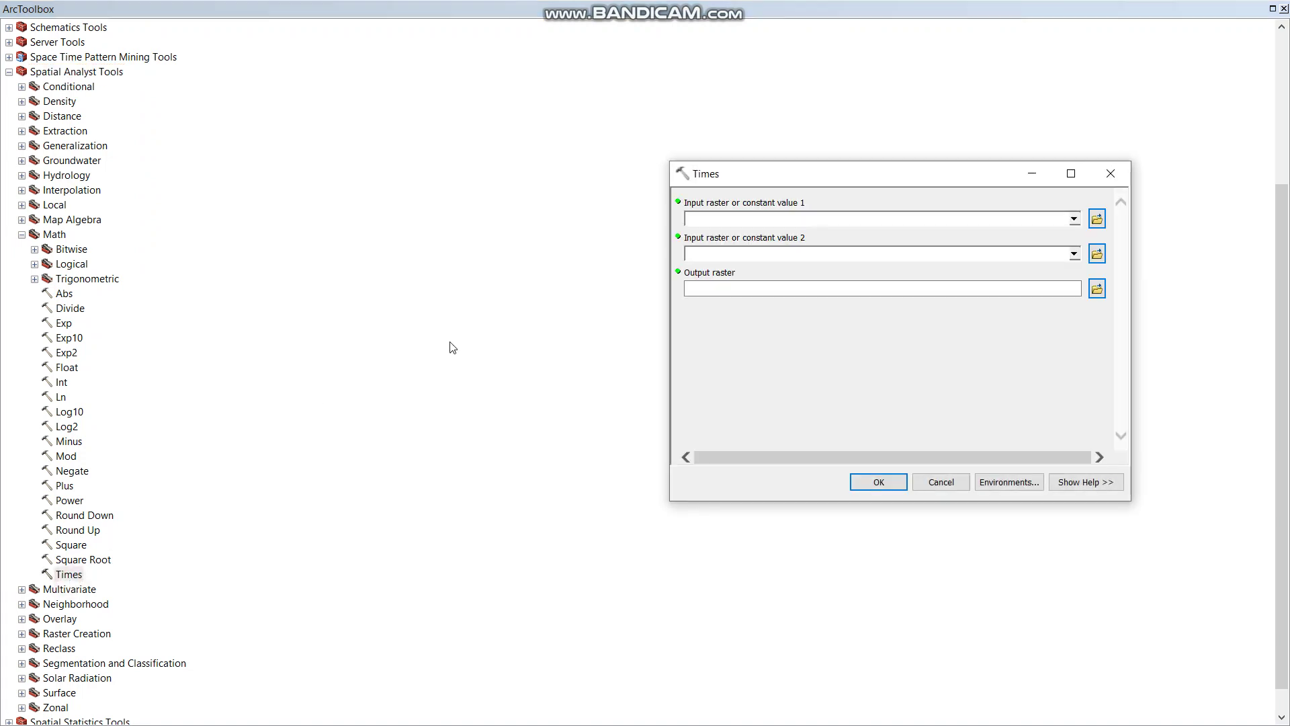
- Set the Times inputs to 0.01257 and the band 1 B1.TIF layer
right_click(913, 215)
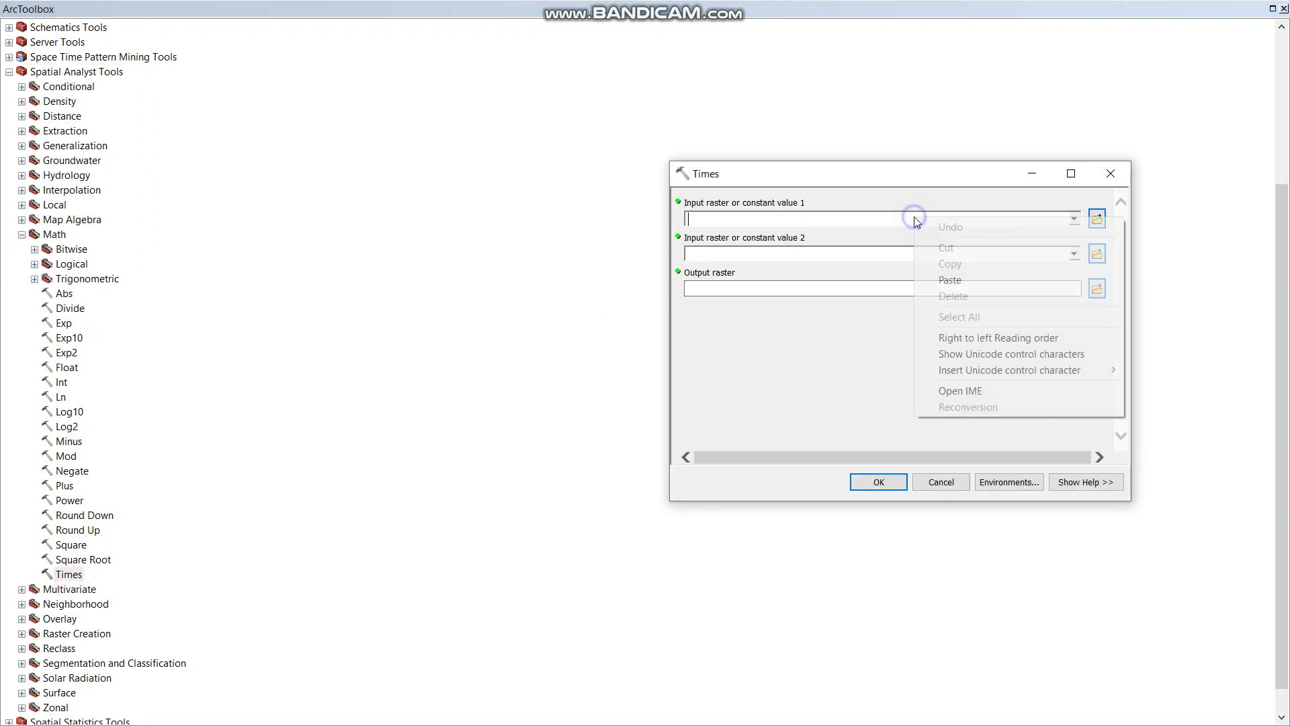
left_click(741, 216)
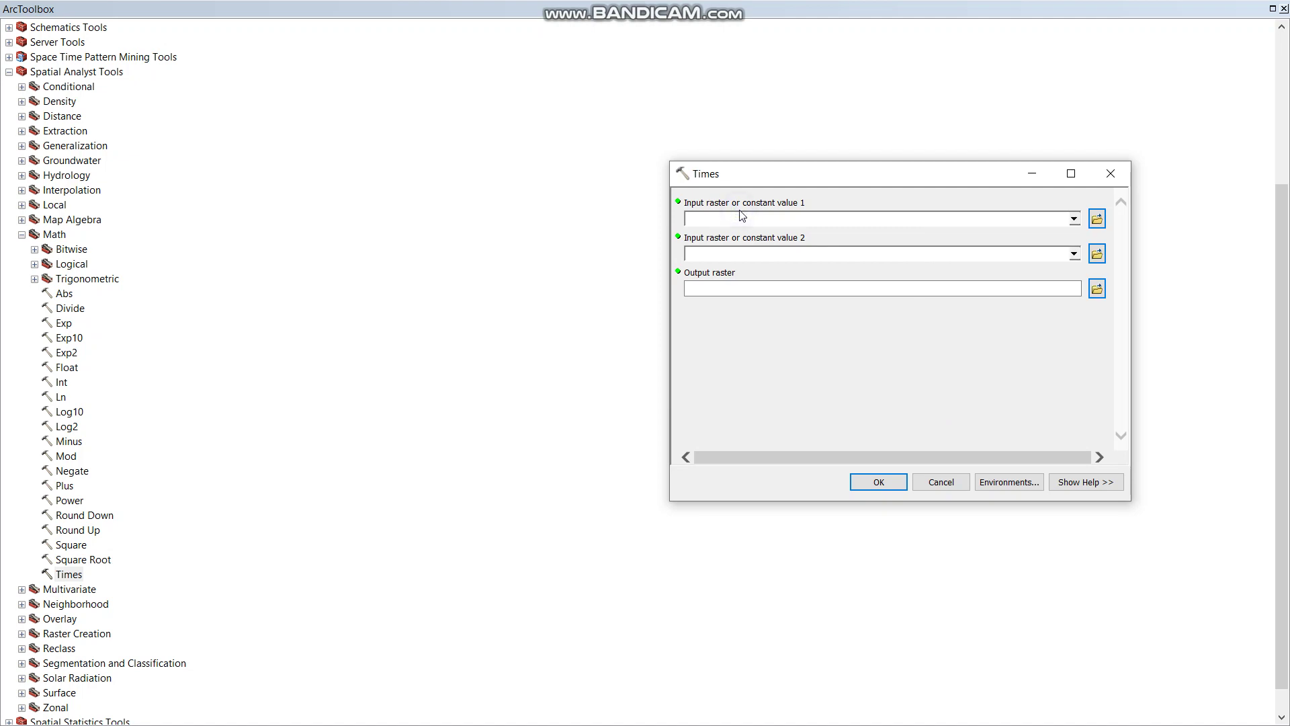
right_click(813, 217)
left_click(845, 278)
left_click(1074, 254)
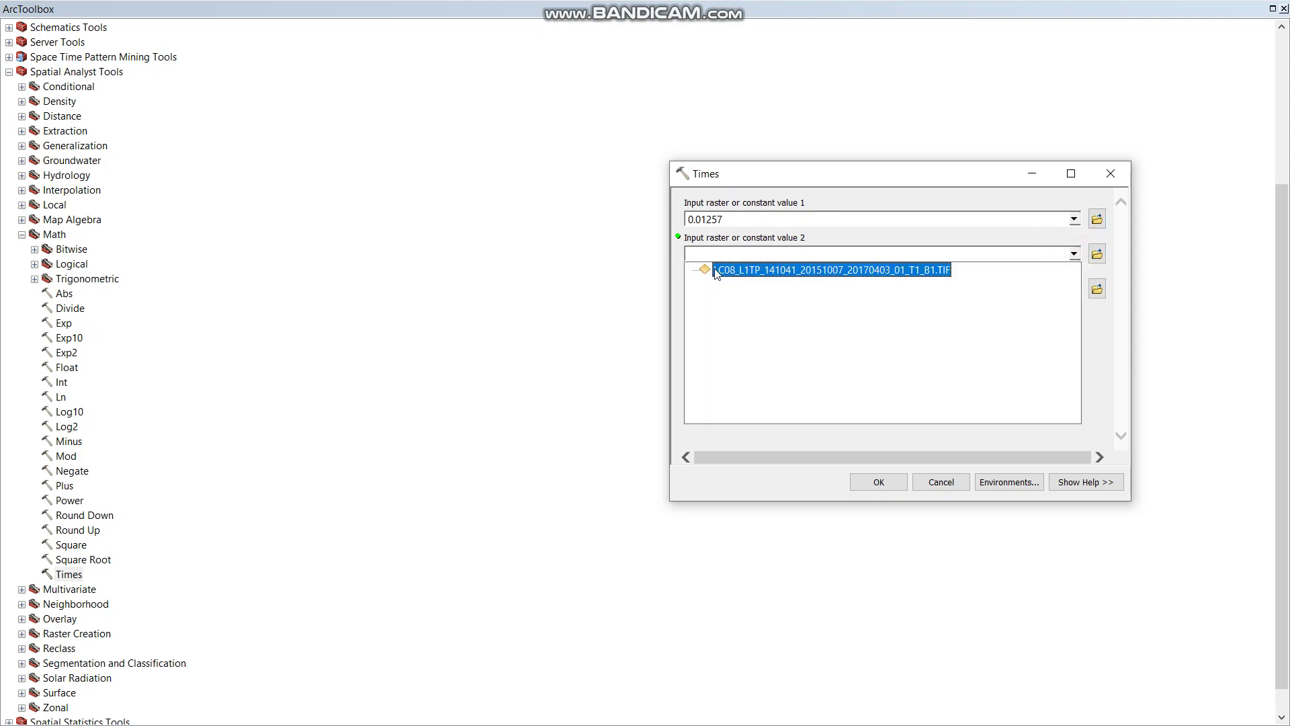
left_click(711, 271)
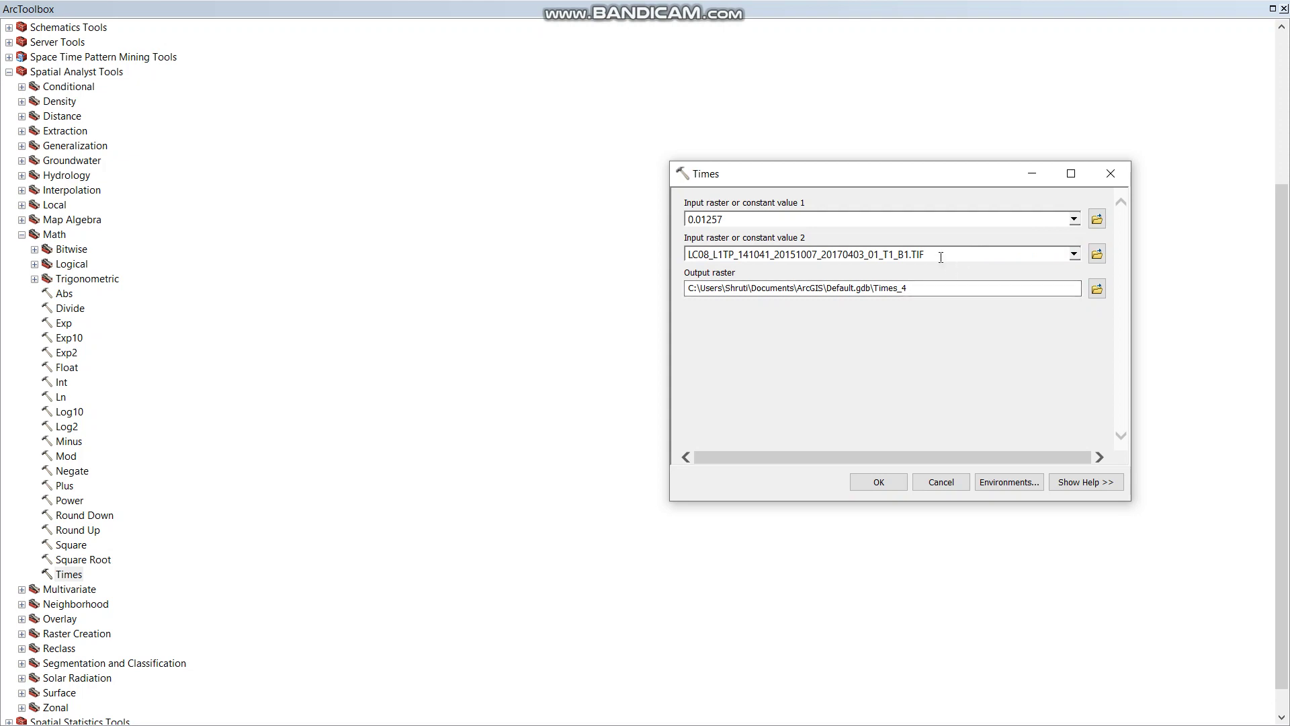
- Set the Times output raster to times1 in corrected bands\forB1\times.gdb
left_click(1097, 288)
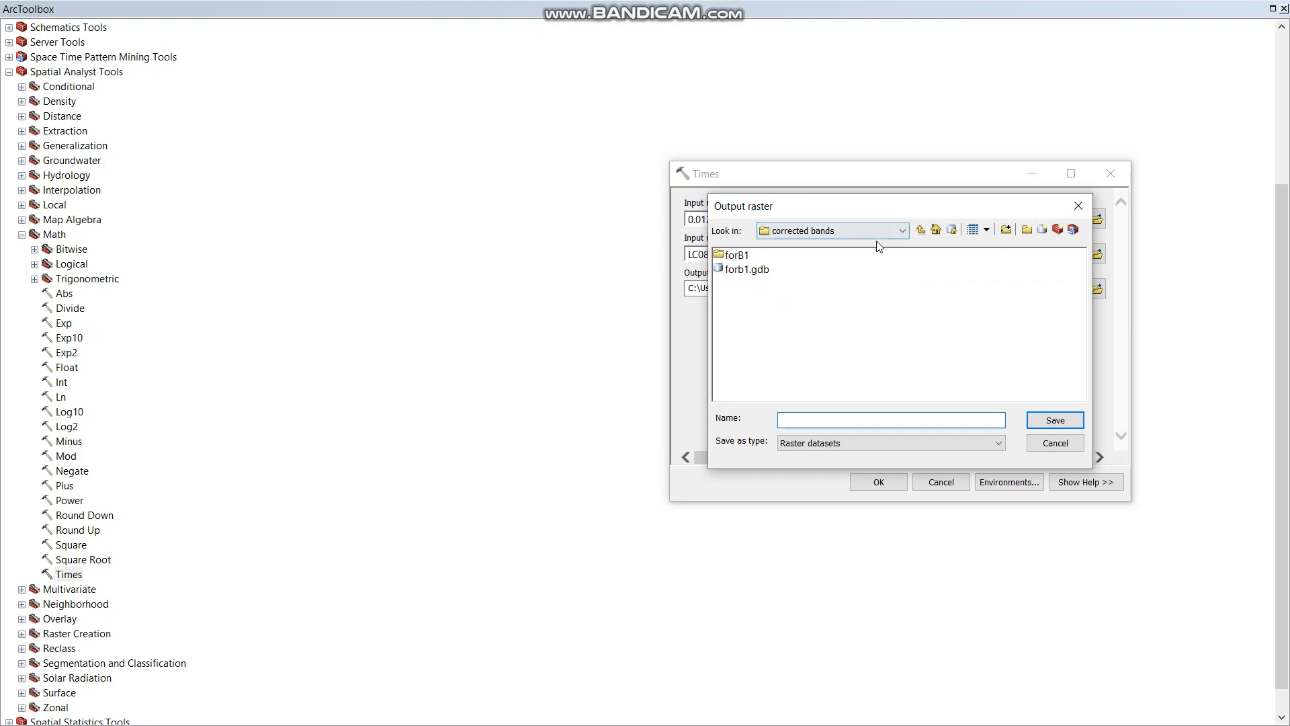
left_click(921, 231)
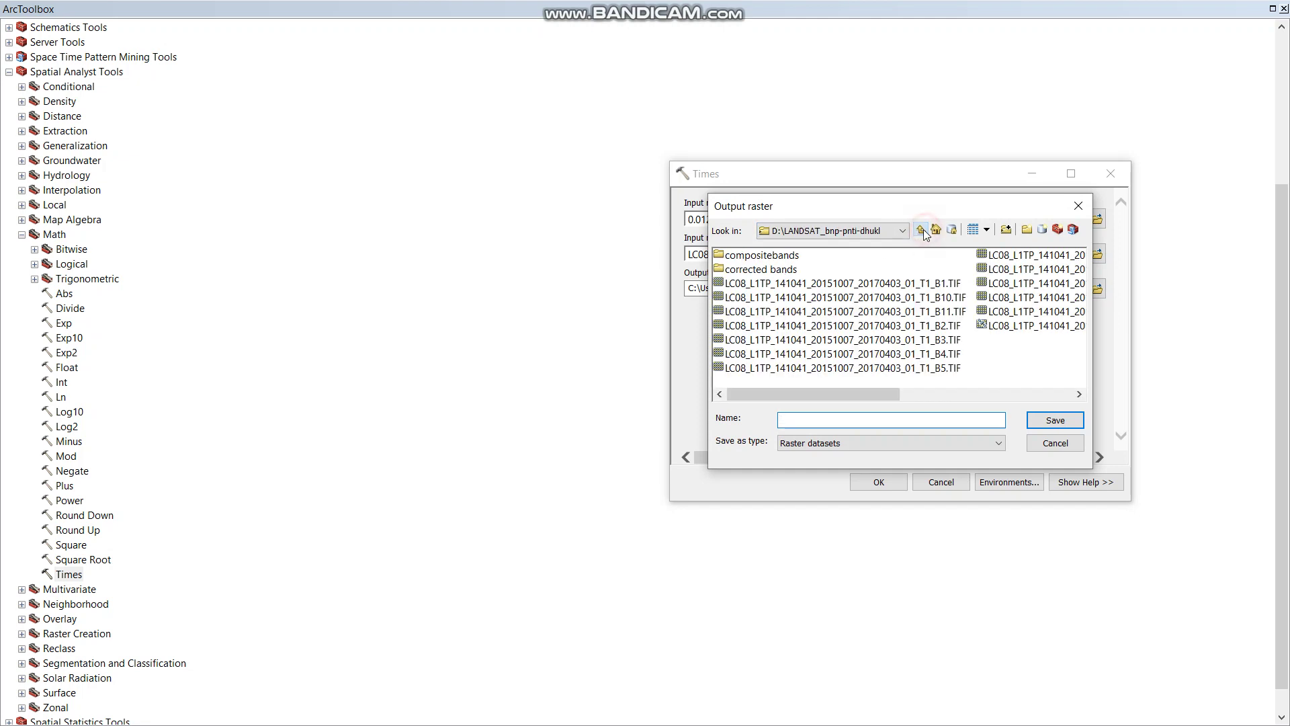
left_click(1078, 205)
left_click(1097, 289)
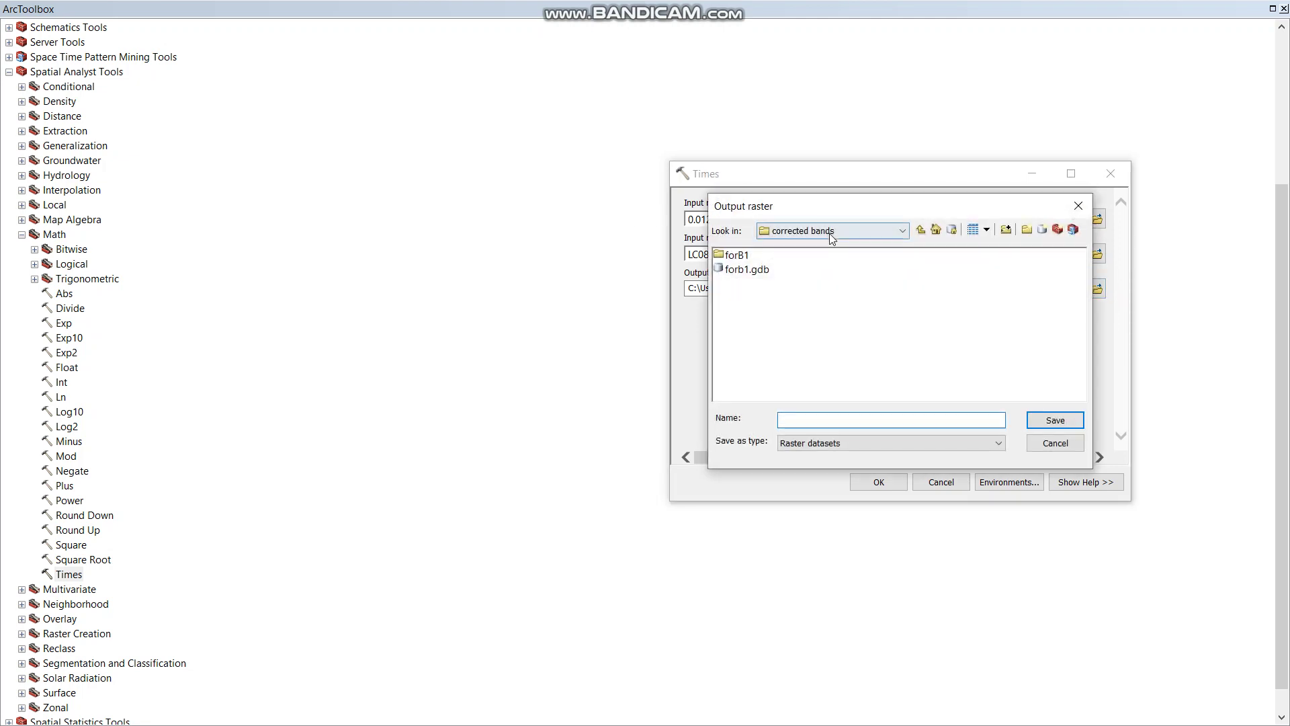
left_click(922, 231)
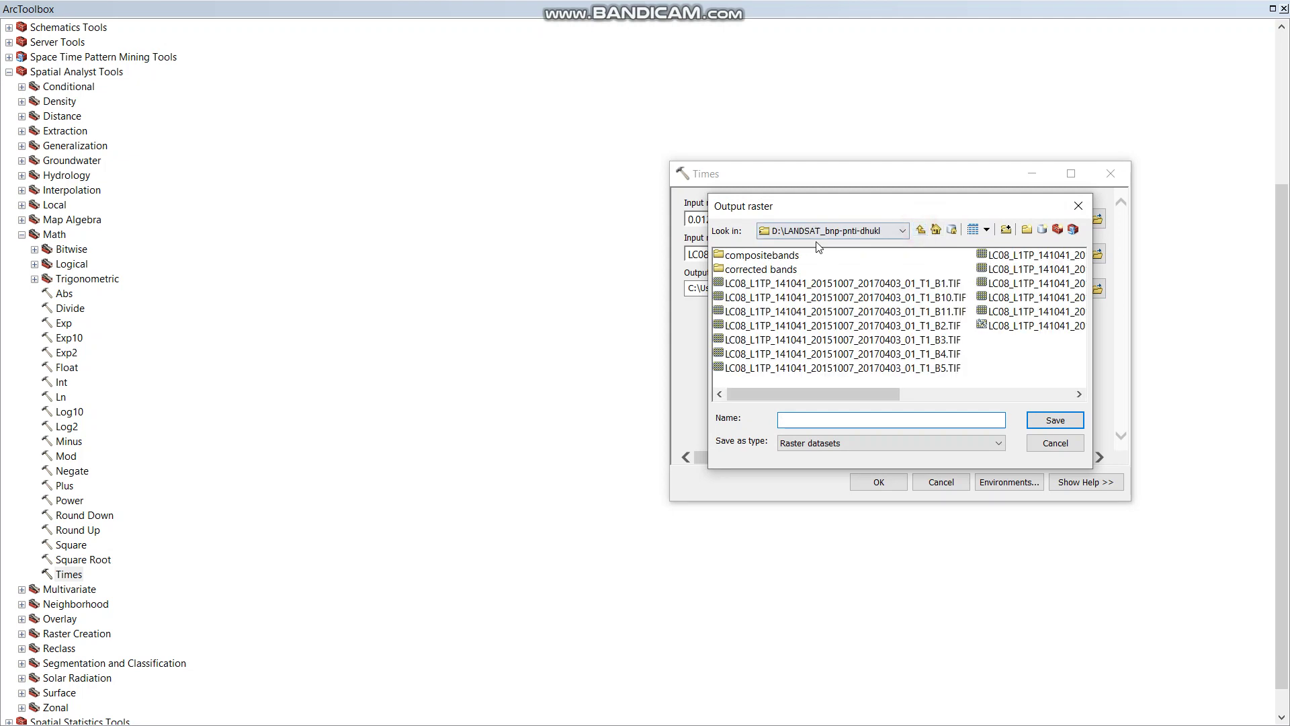
left_click(920, 231)
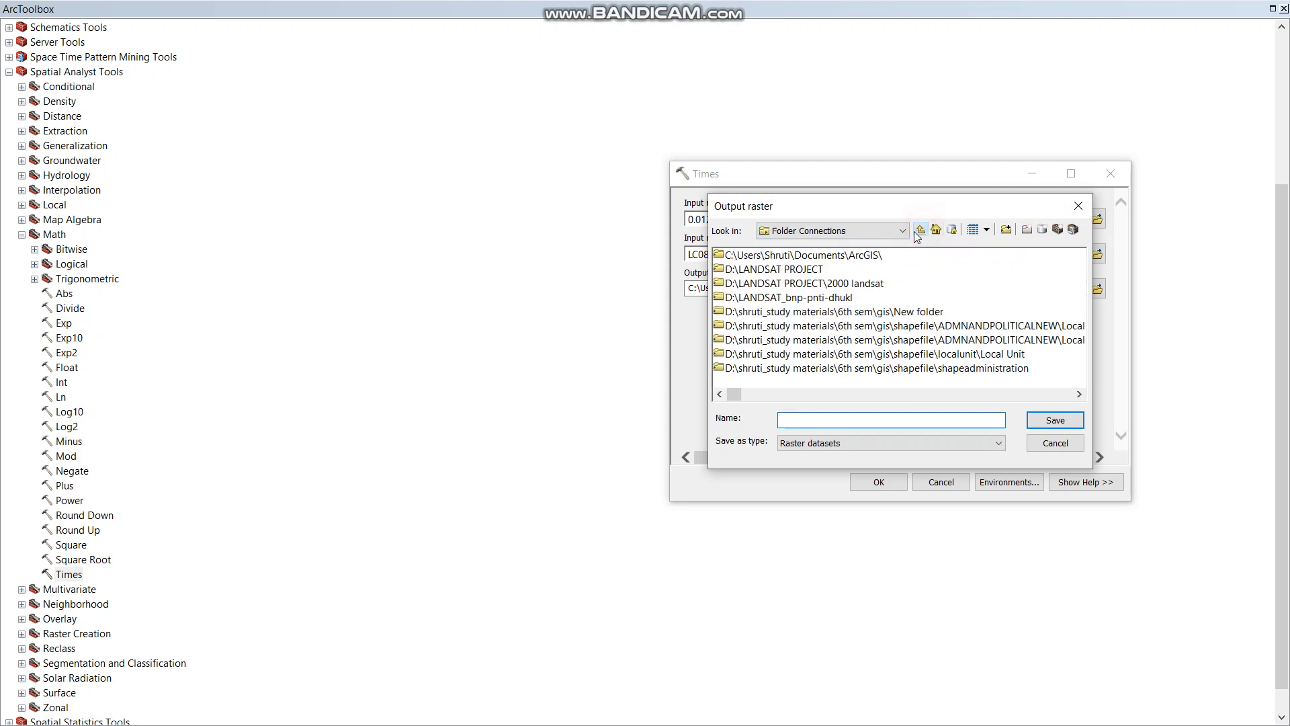
double_click(850, 298)
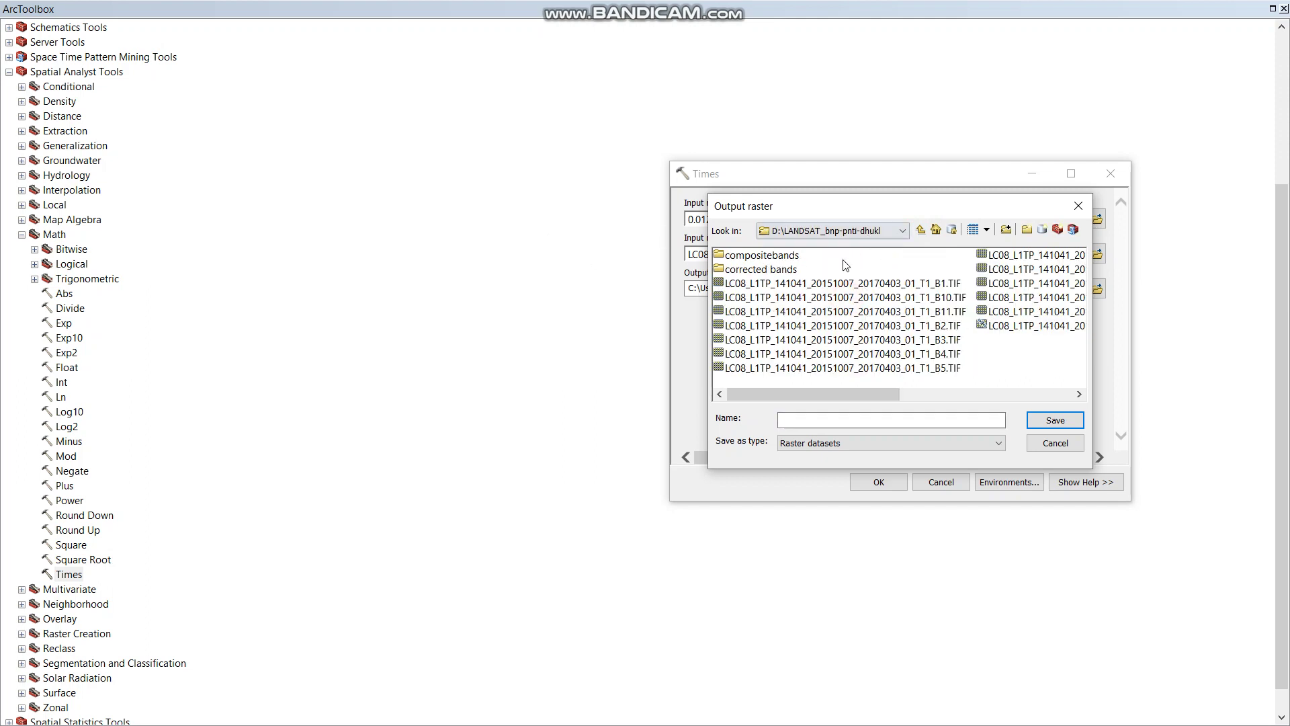
double_click(787, 269)
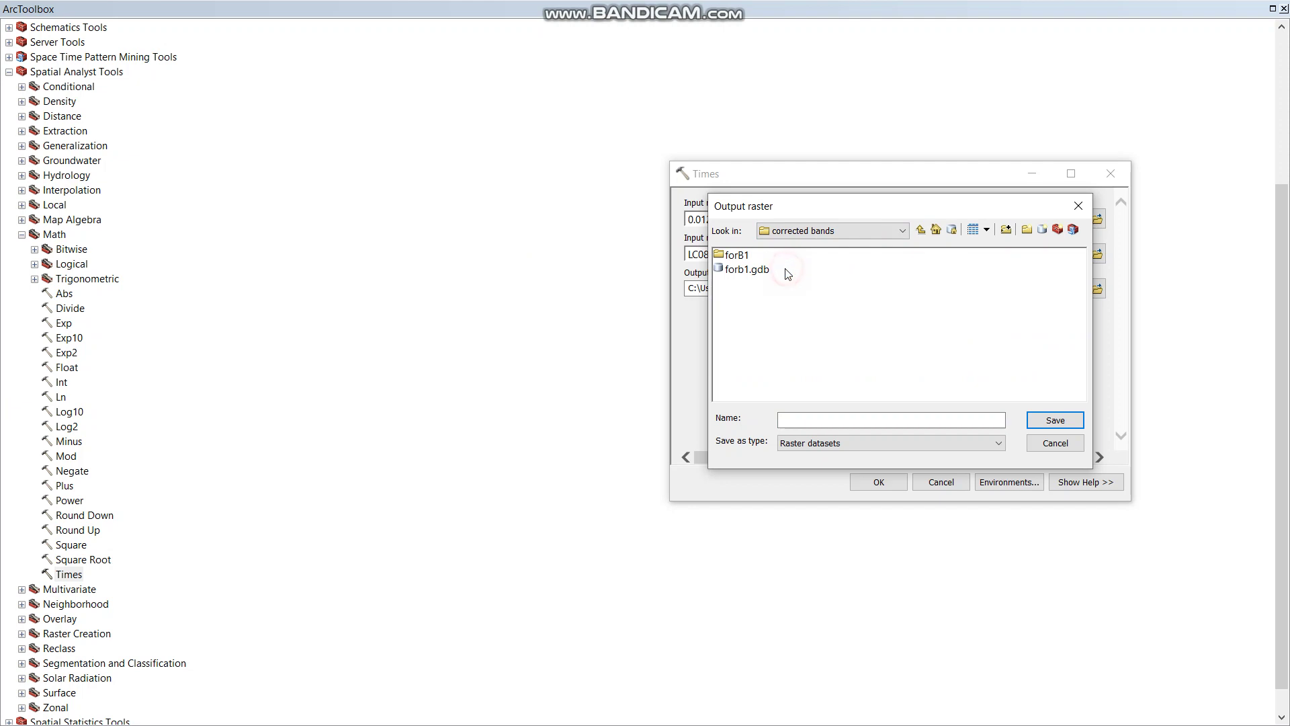
double_click(738, 256)
double_click(746, 256)
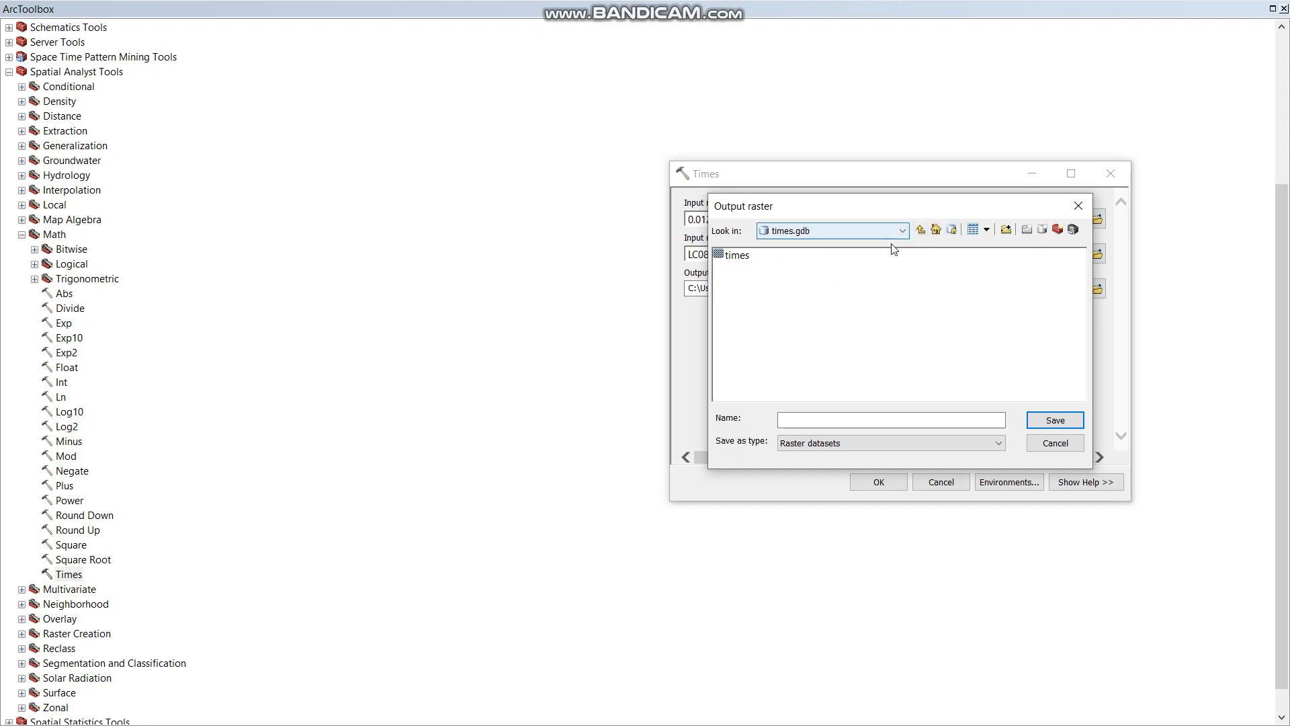
left_click(803, 421)
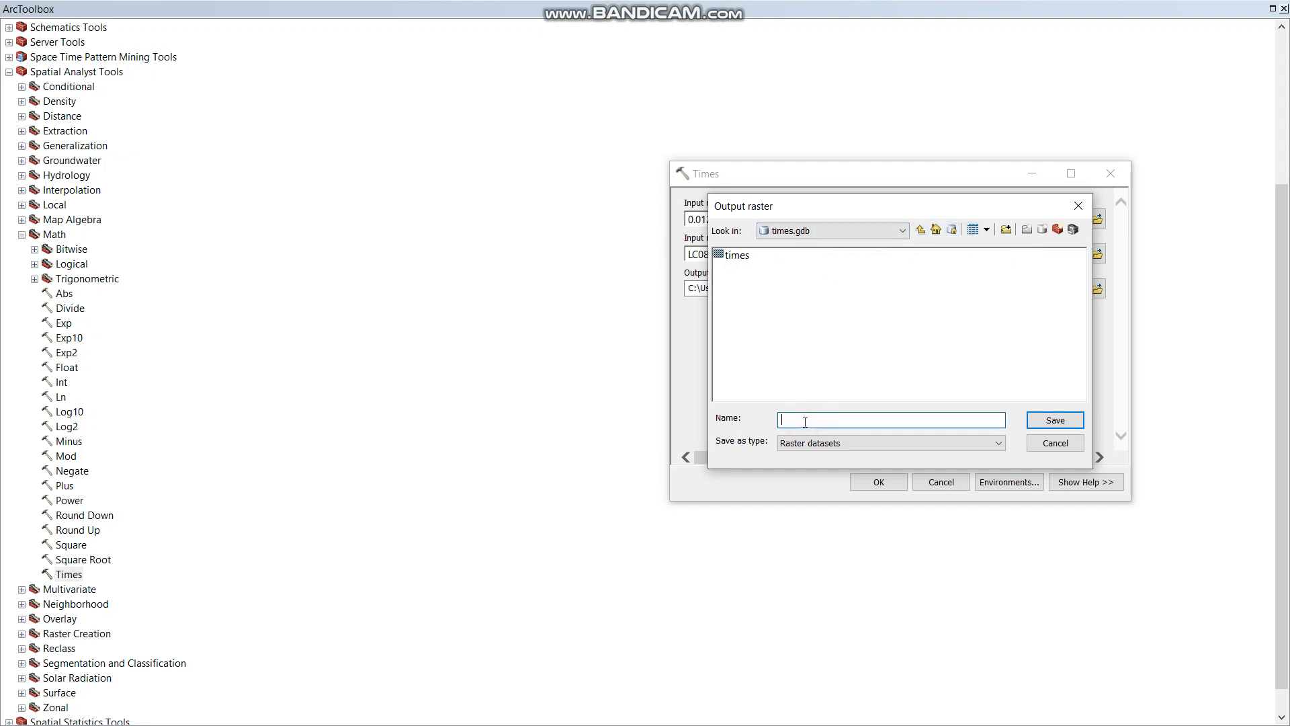
left_click(1035, 419)
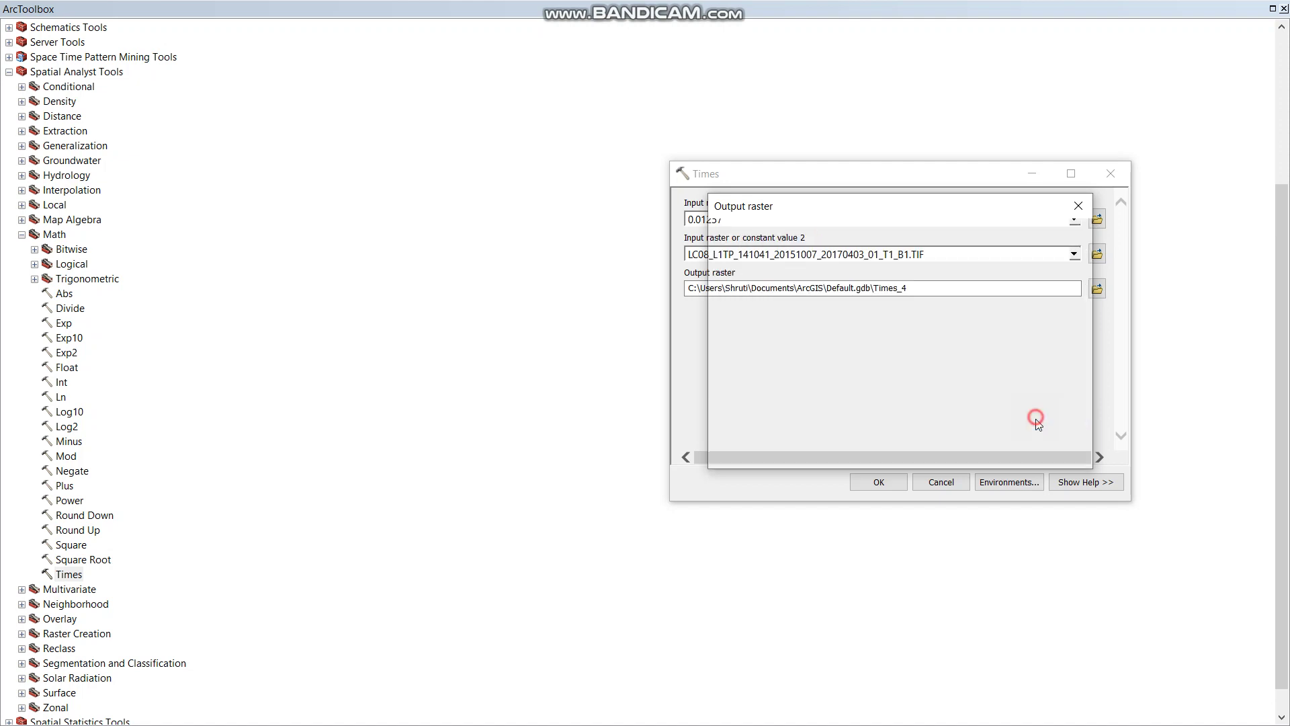
- Run Times to add the times1 radiance raster (values 0 to 711.06) to the map
left_click(890, 482)
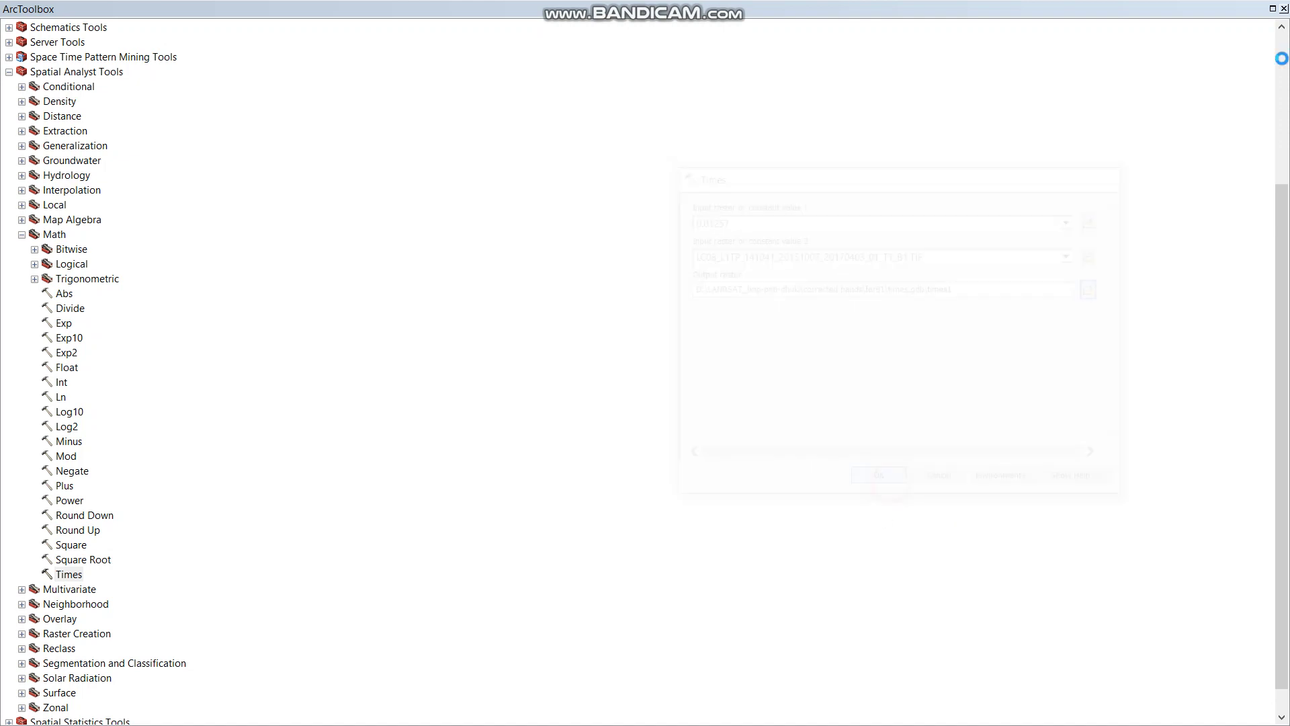
left_click(1284, 9)
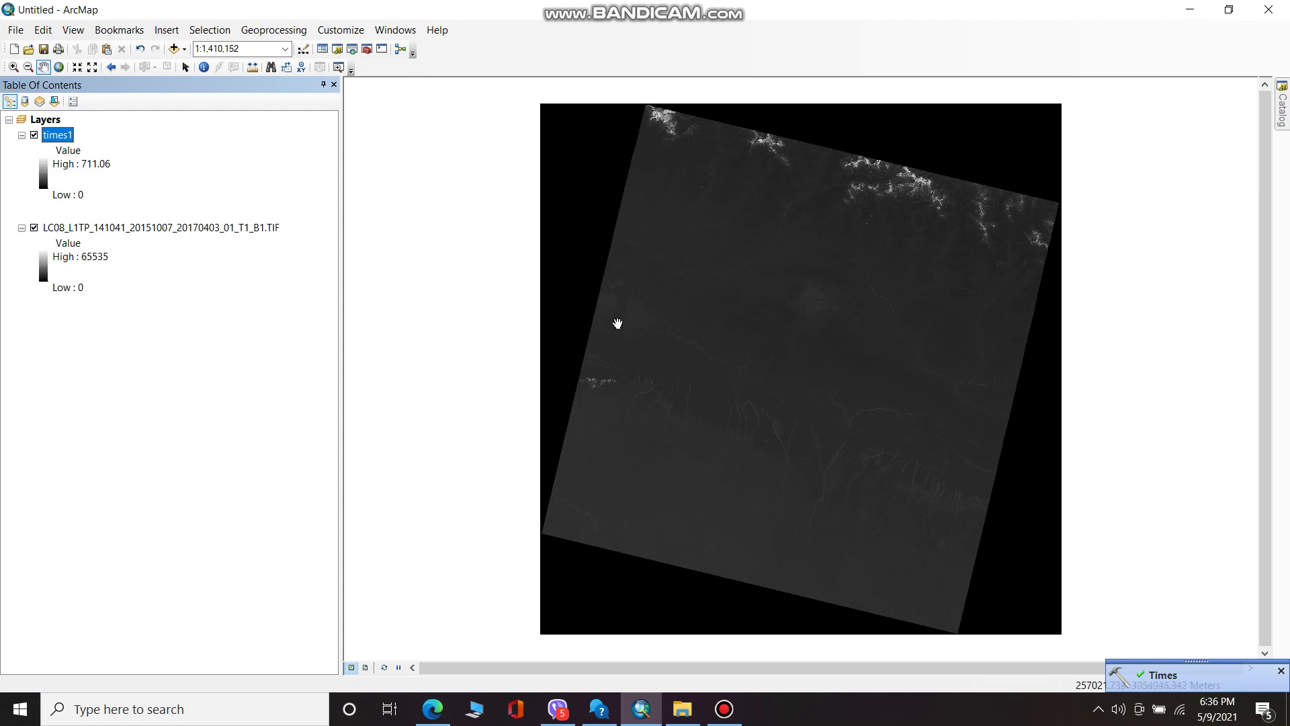
- Relaunch Landsat Tools, decode the MTL file to show band 1's offset -62.82802, and return to ArcMap
left_click(248, 711)
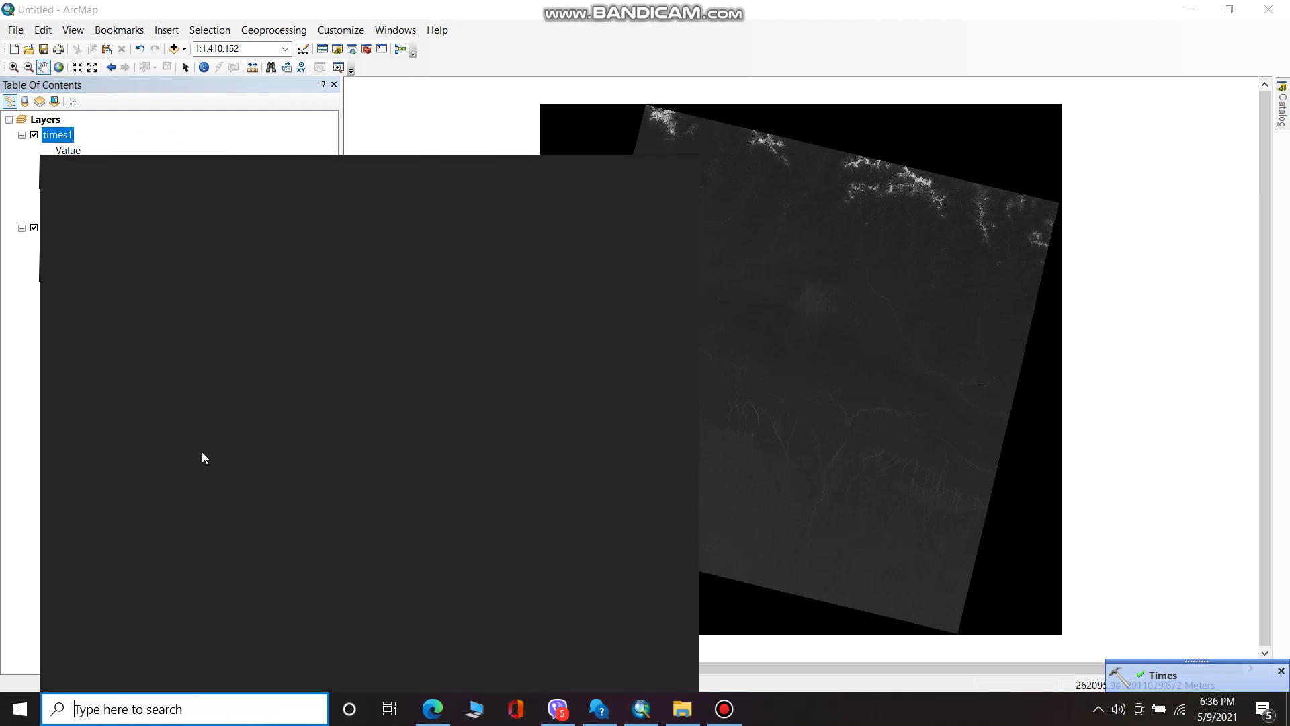
left_click(177, 389)
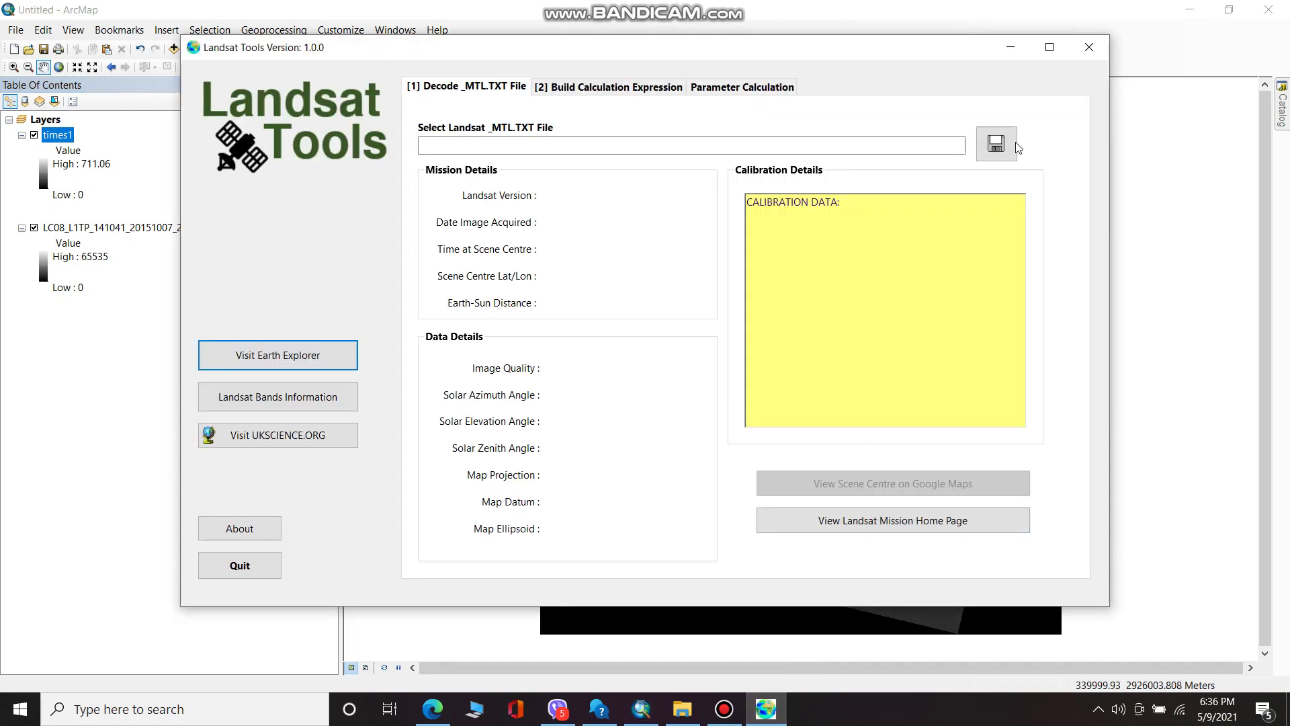
left_click(996, 144)
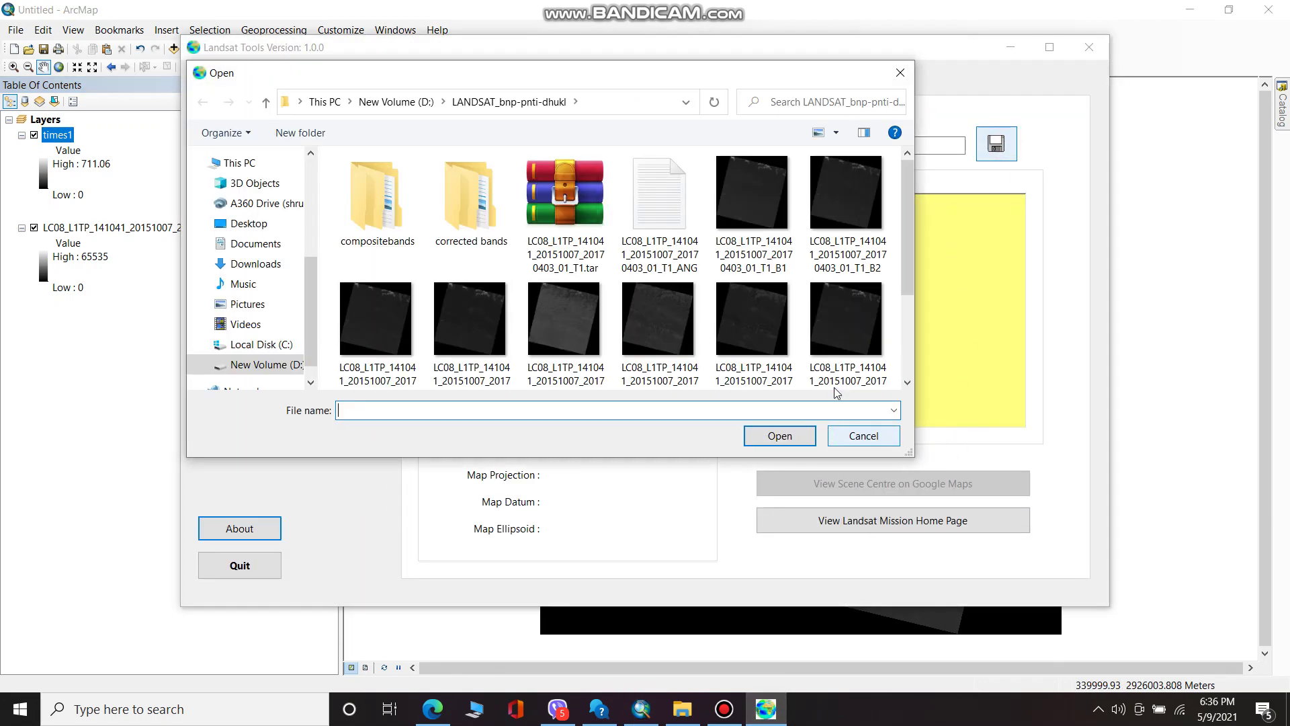
scroll(749, 302, "down", 3)
double_click(750, 300)
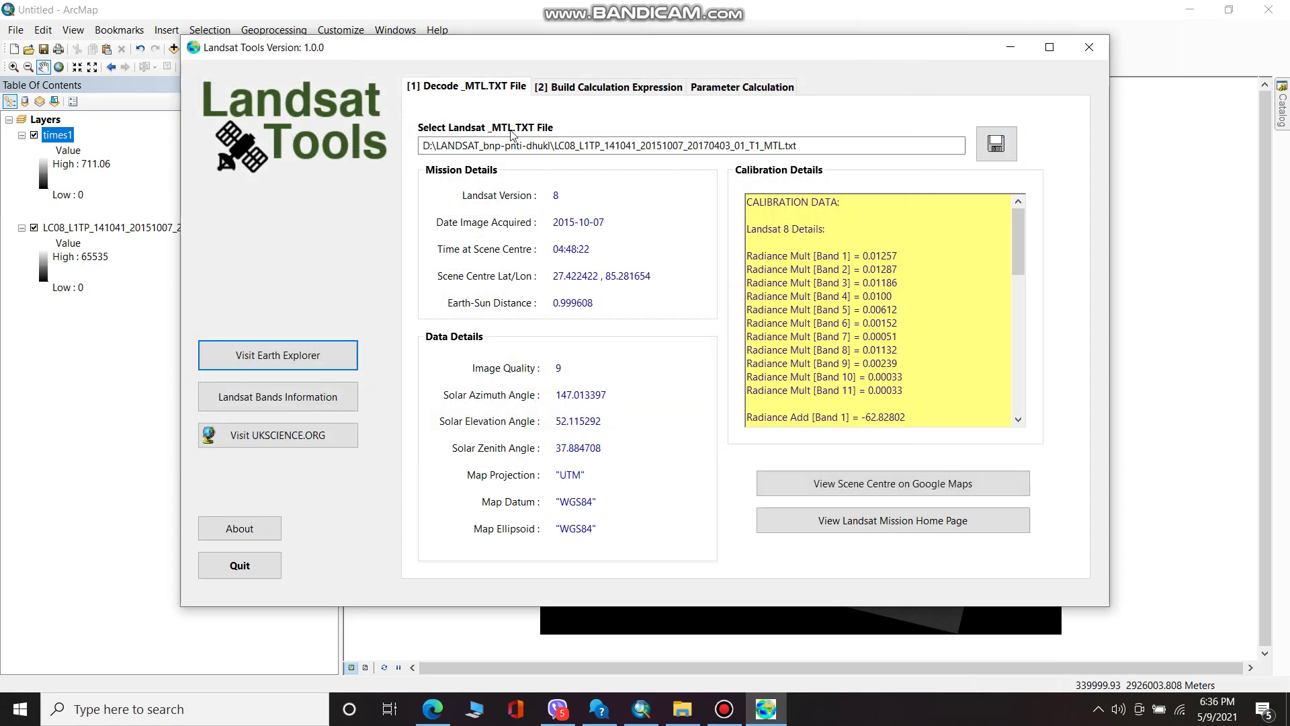
left_click(603, 87)
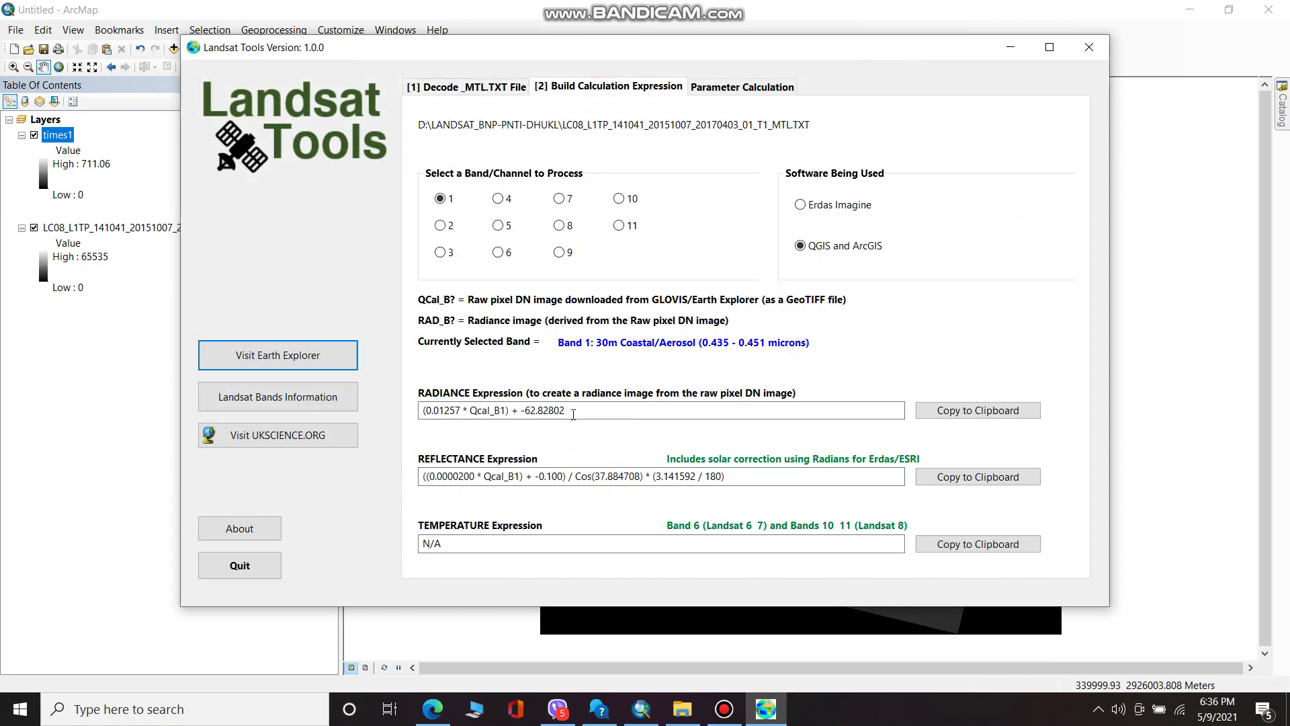
left_click(655, 718)
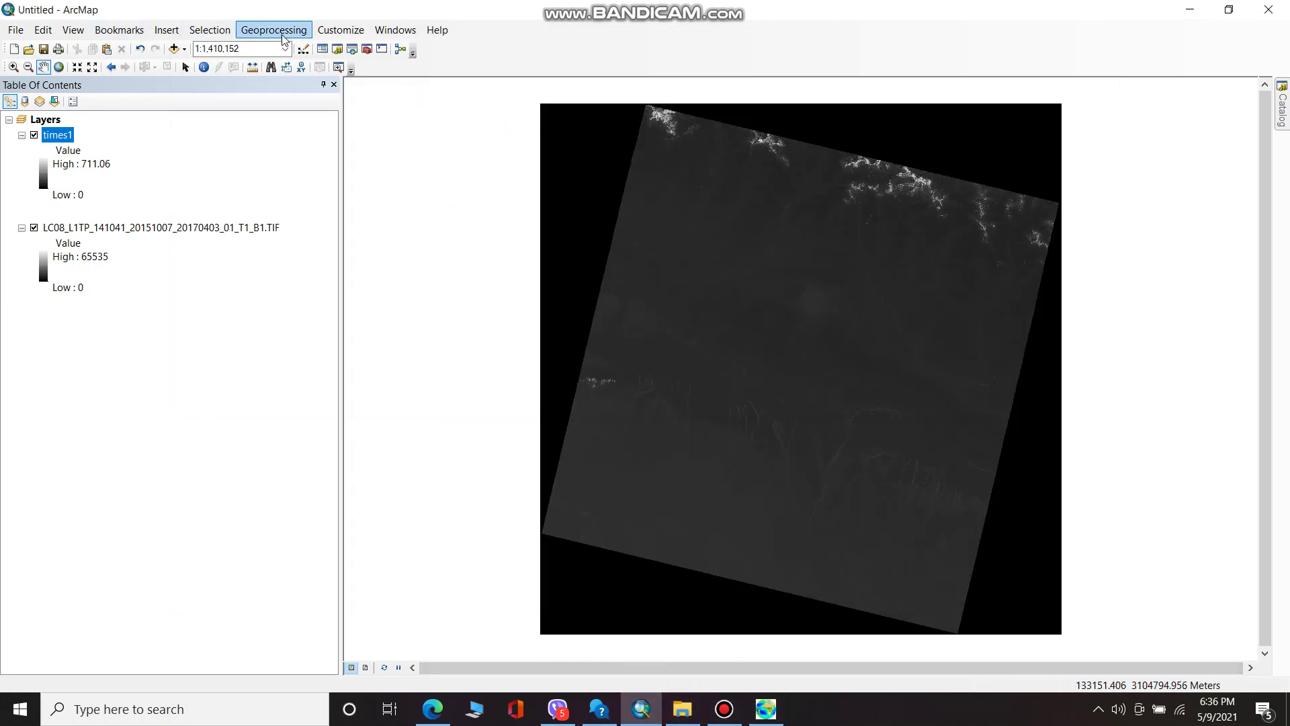
- Open the Spatial Analyst Plus tool with times1 as the first input
left_click(367, 49)
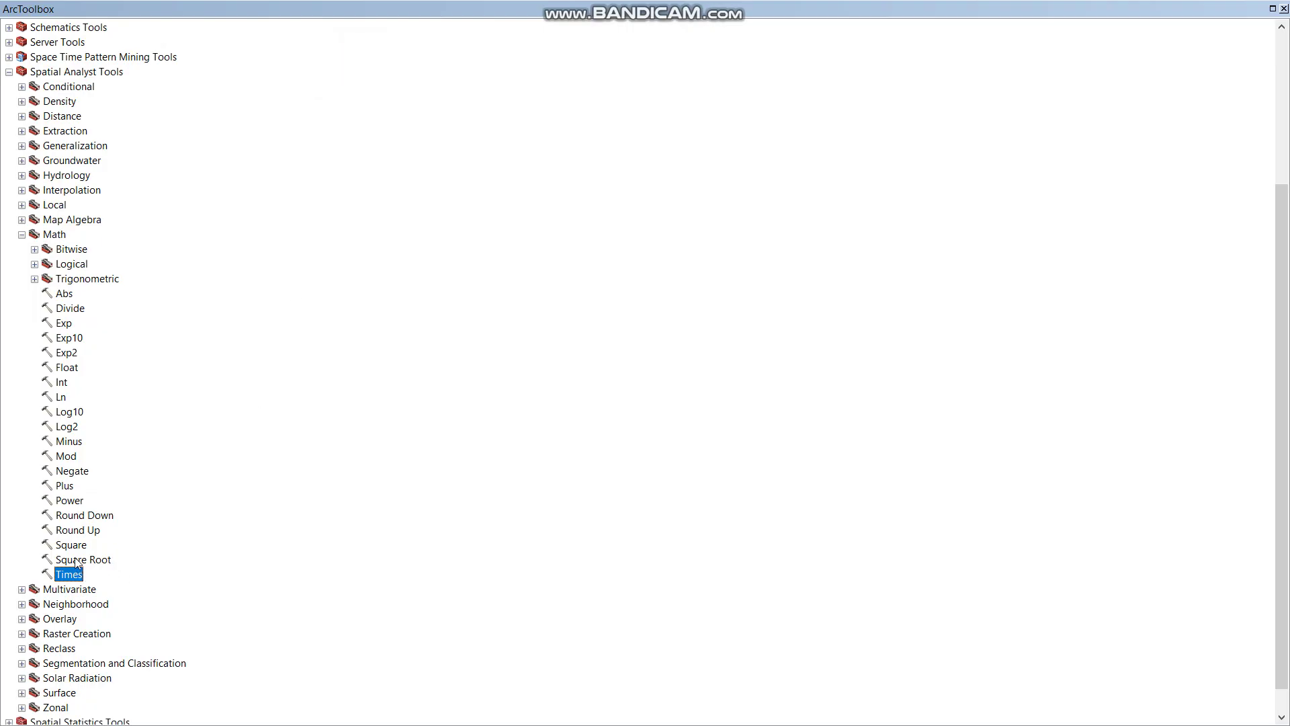
double_click(64, 486)
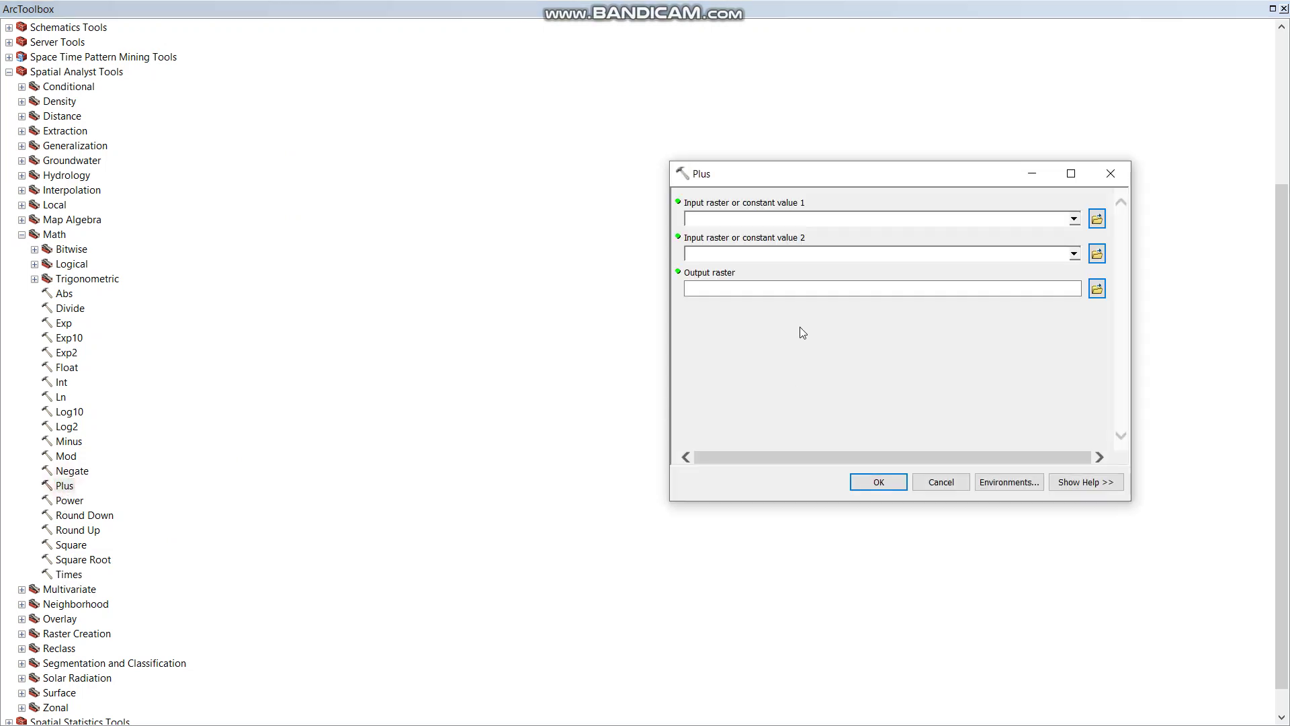
left_click(1074, 220)
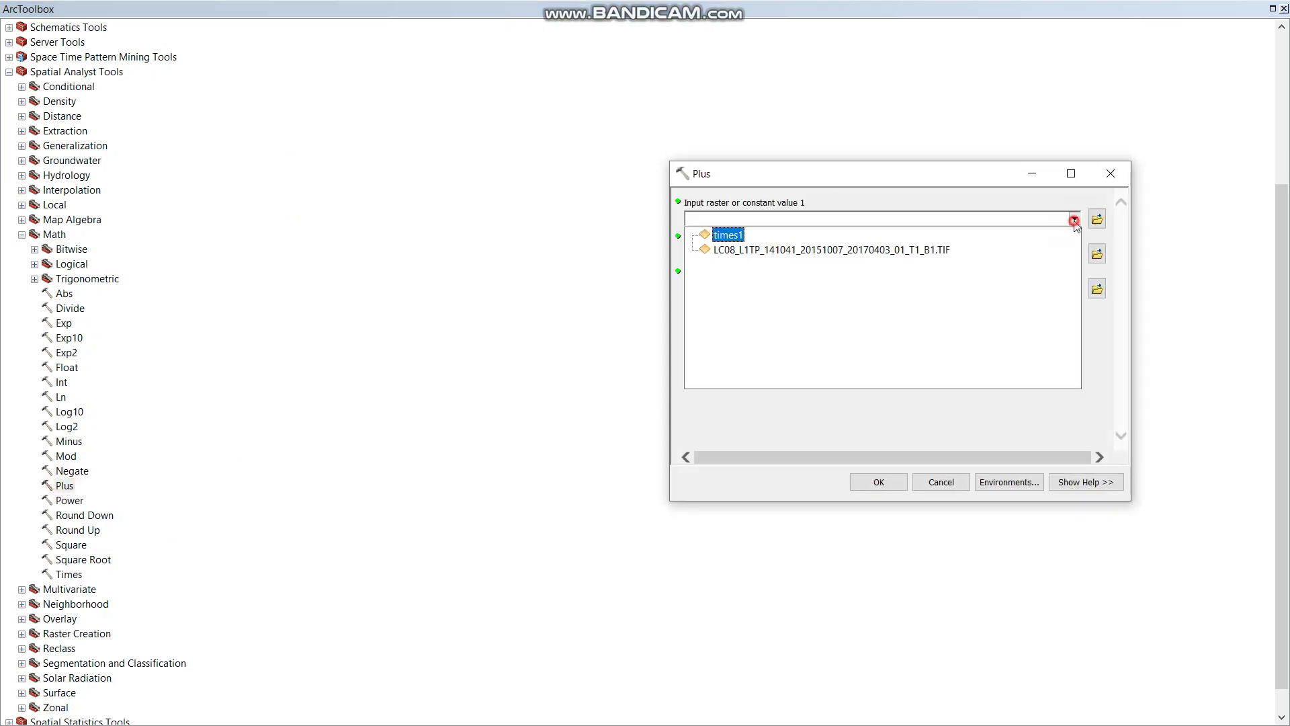
left_click(723, 236)
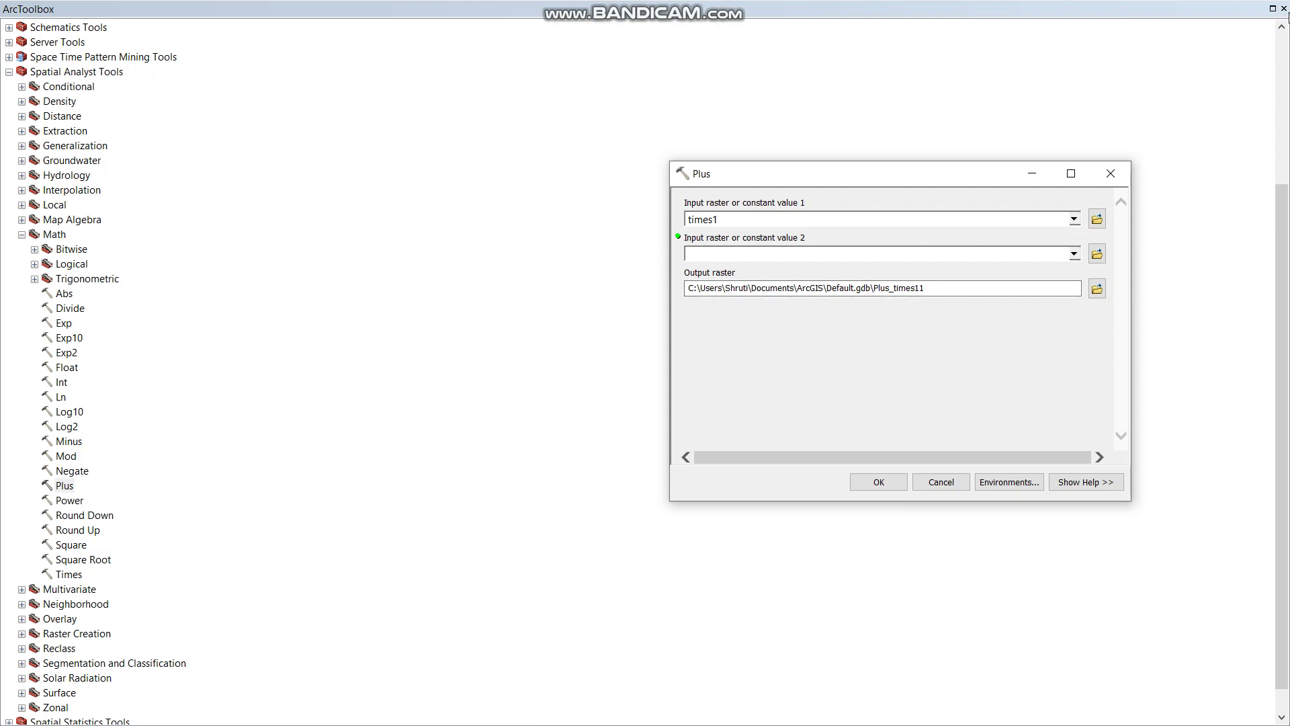
left_click(1284, 9)
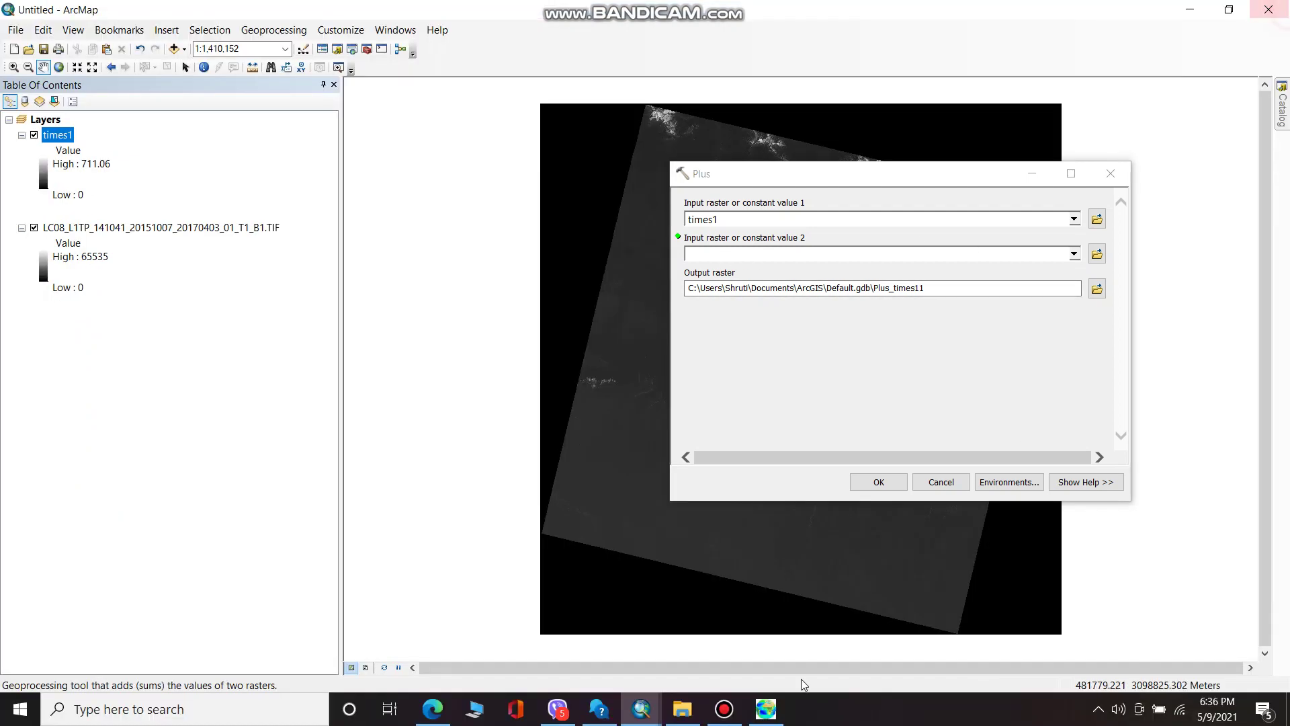
- Copy the offset -62.82802 from Landsat Tools into the Plus tool's second input
left_click(766, 709)
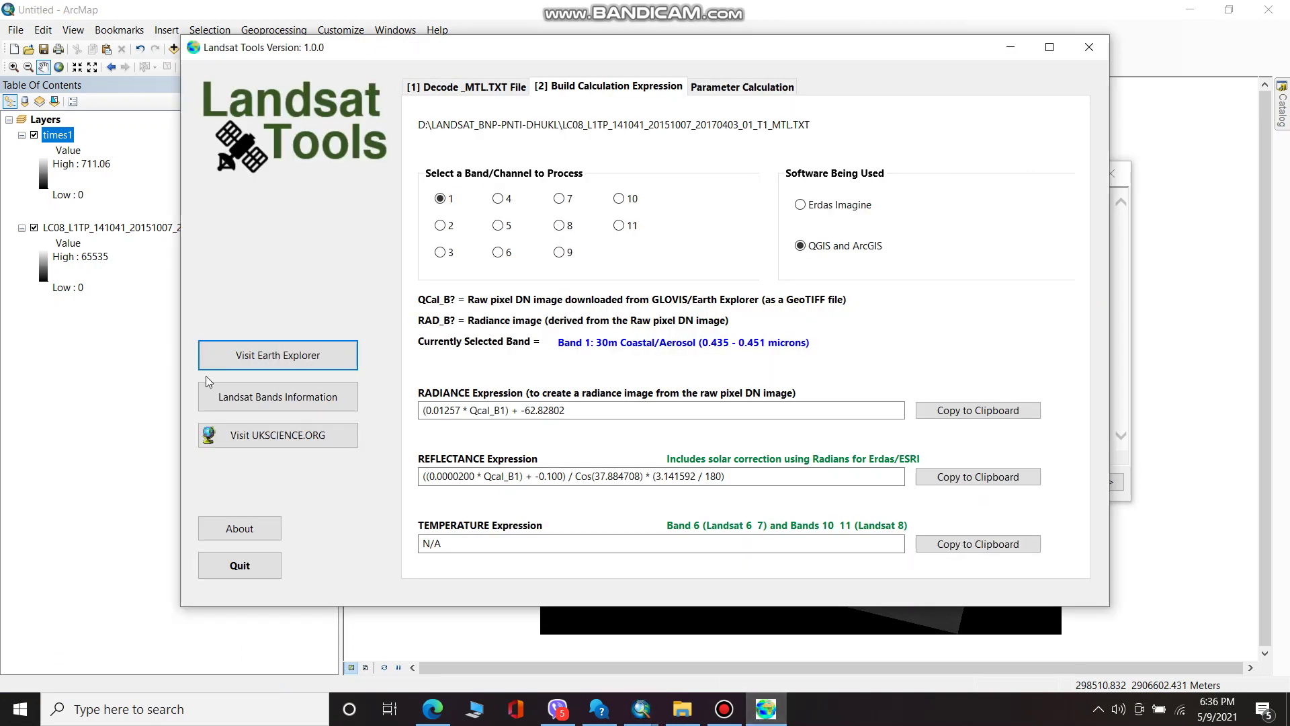
left_click_drag(522, 410, 558, 410)
right_click(564, 411)
left_click(598, 455)
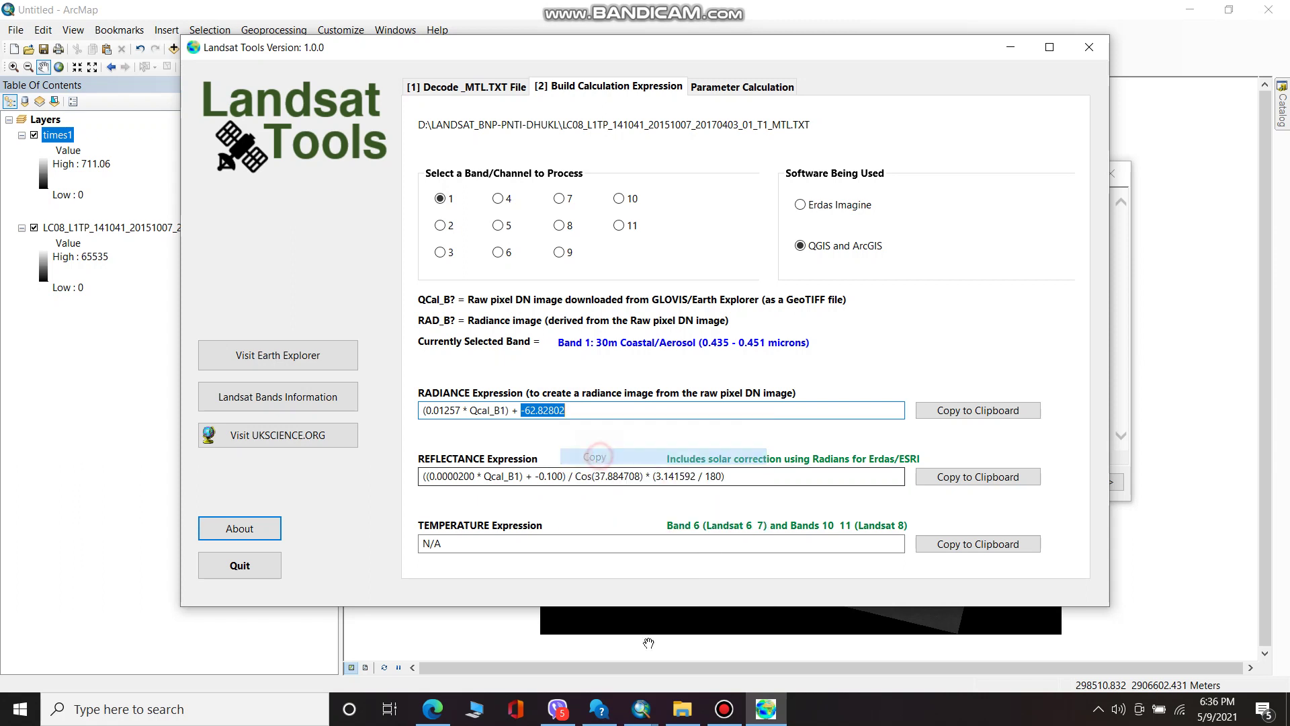
mouse_move(641, 709)
left_click(636, 675)
right_click(744, 254)
left_click(783, 321)
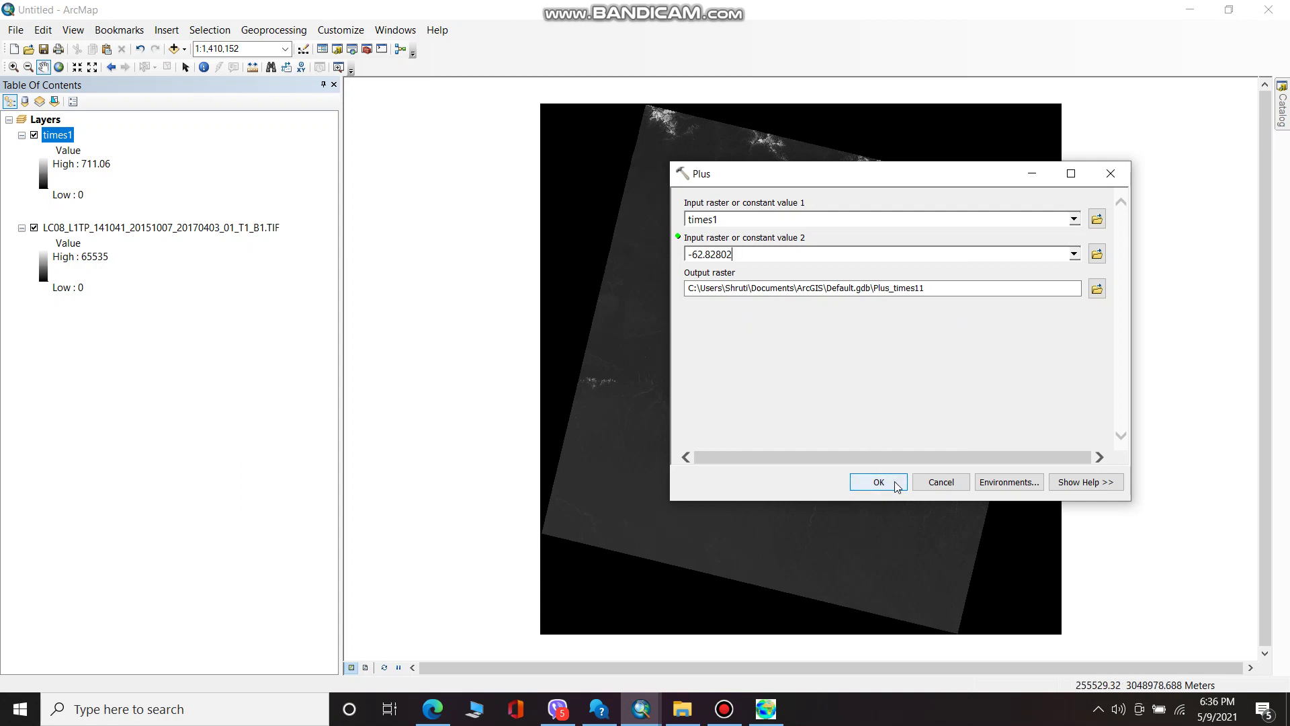
- Create a new plusb1 file geodatabase in the forB1 folder for the Plus output
left_click(1097, 289)
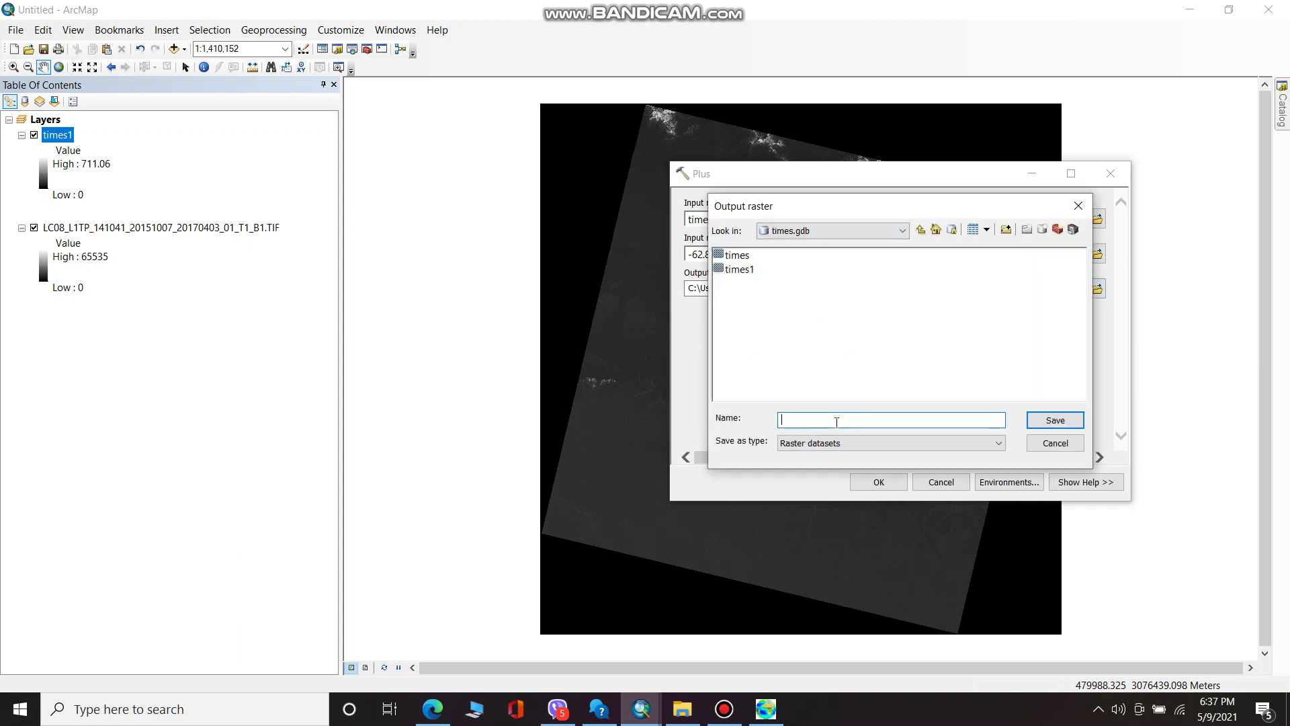
left_click(921, 230)
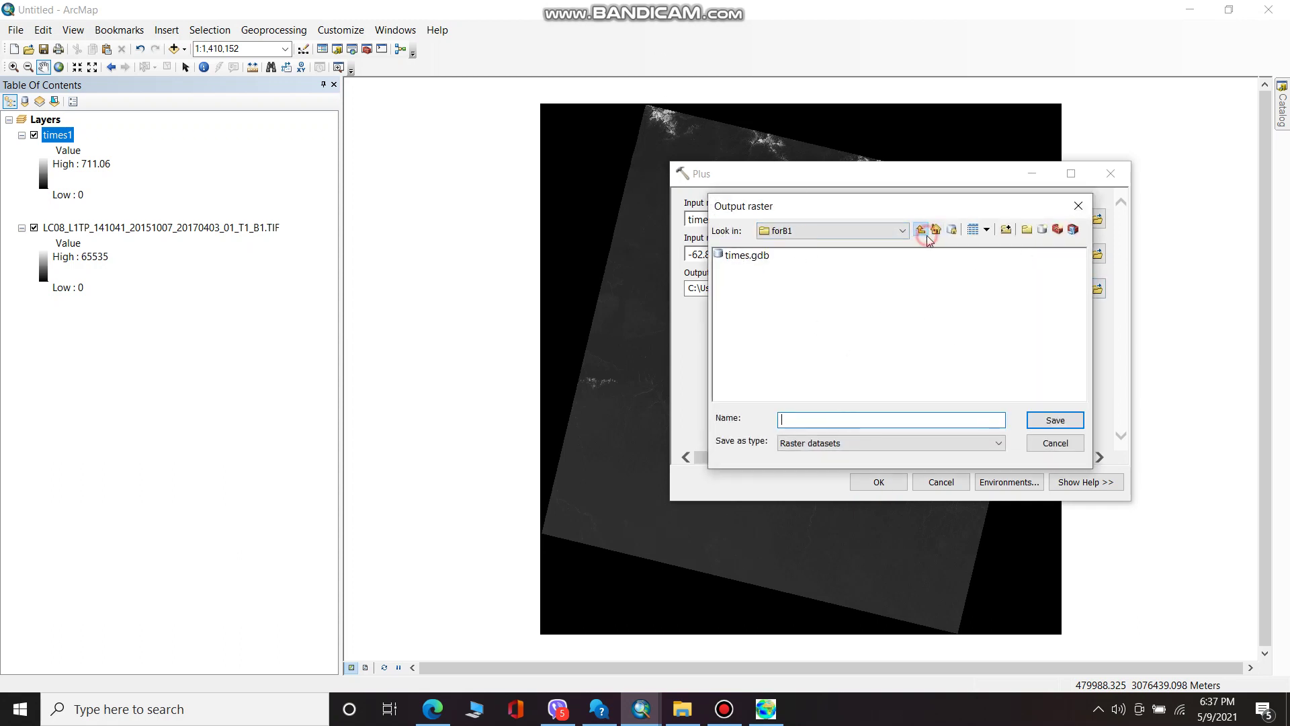
left_click(1041, 230)
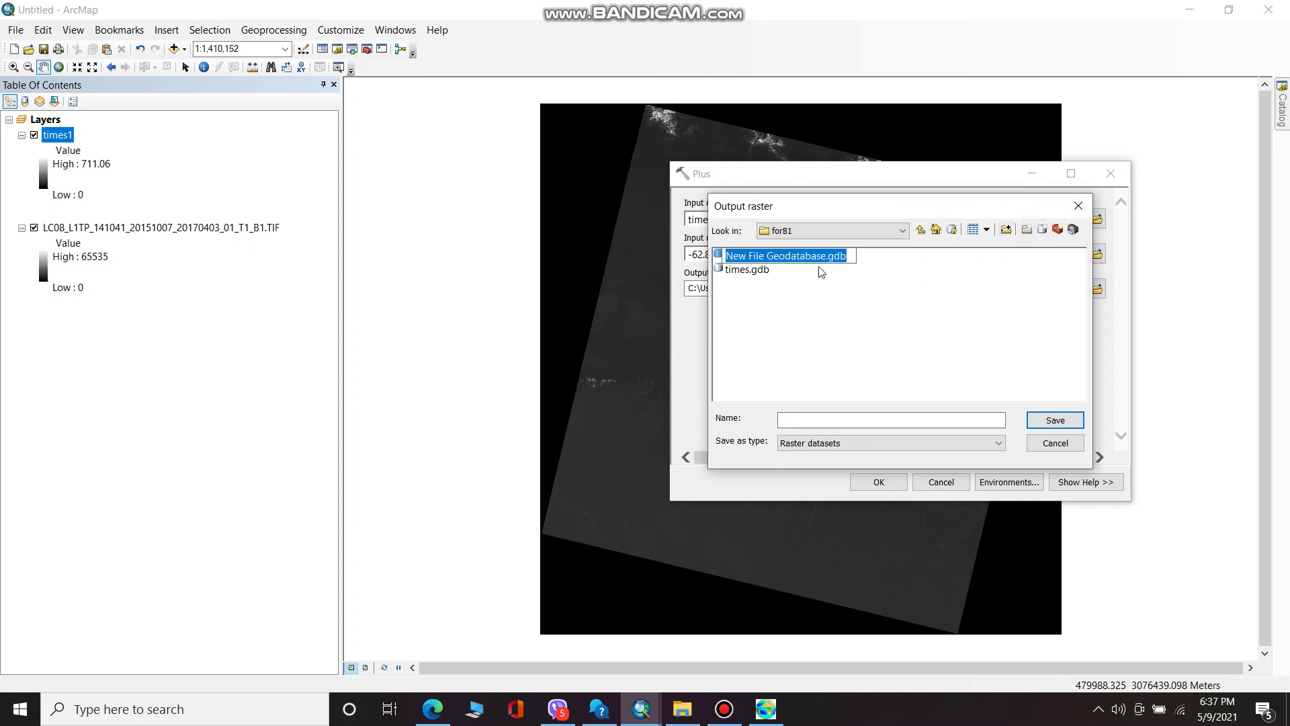
key("BackSpace")
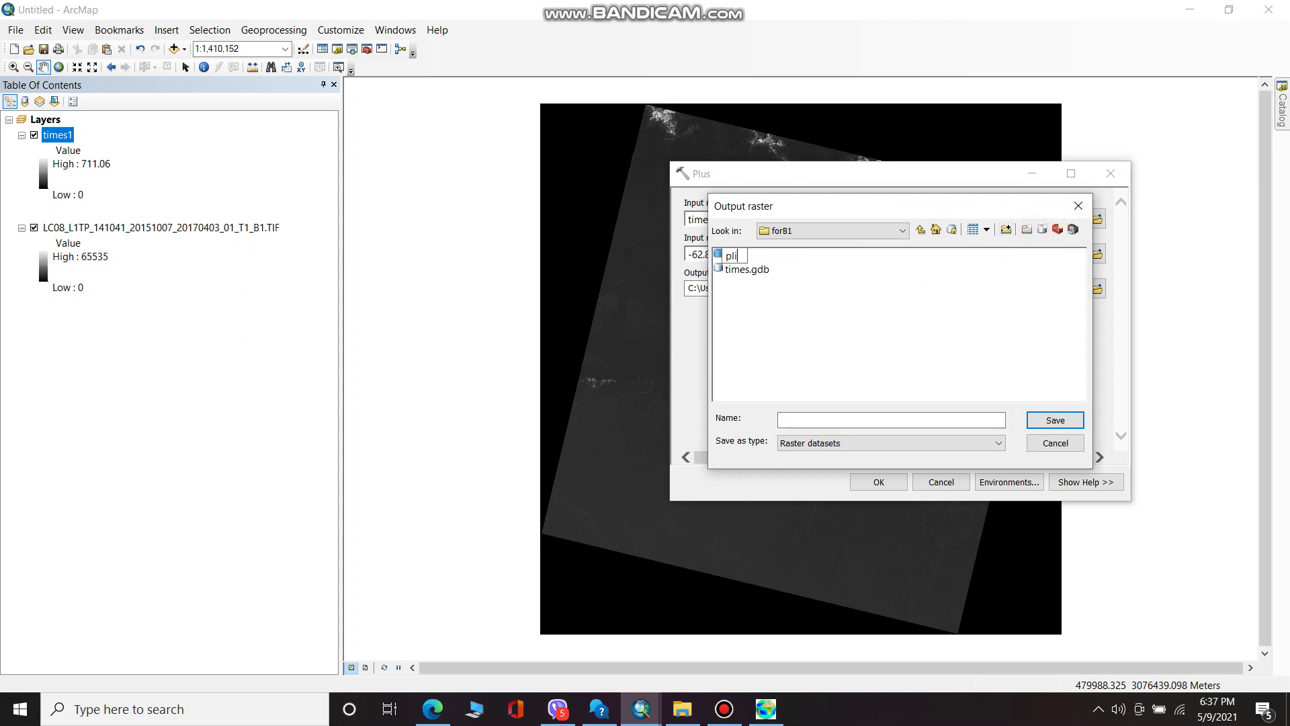
type("plusb1")
key("Return")
double_click(748, 256)
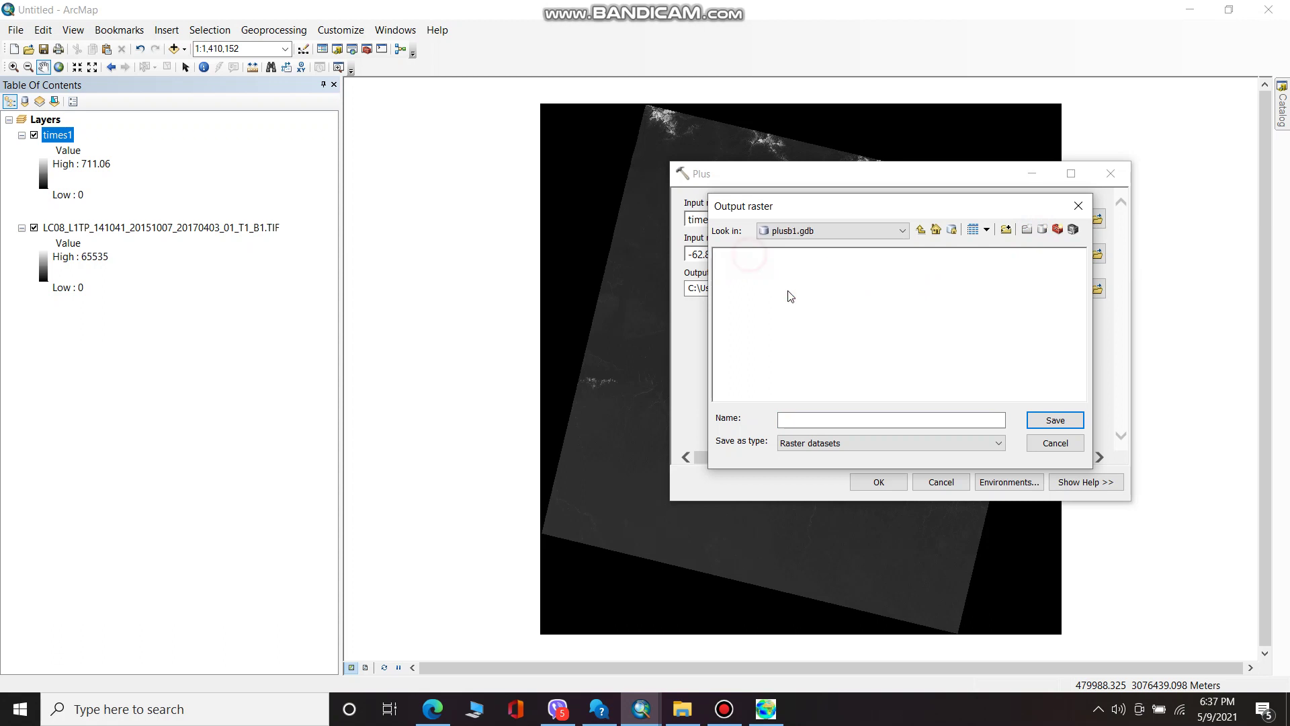
- Name the Plus output b1plus and run the addition
left_click(806, 418)
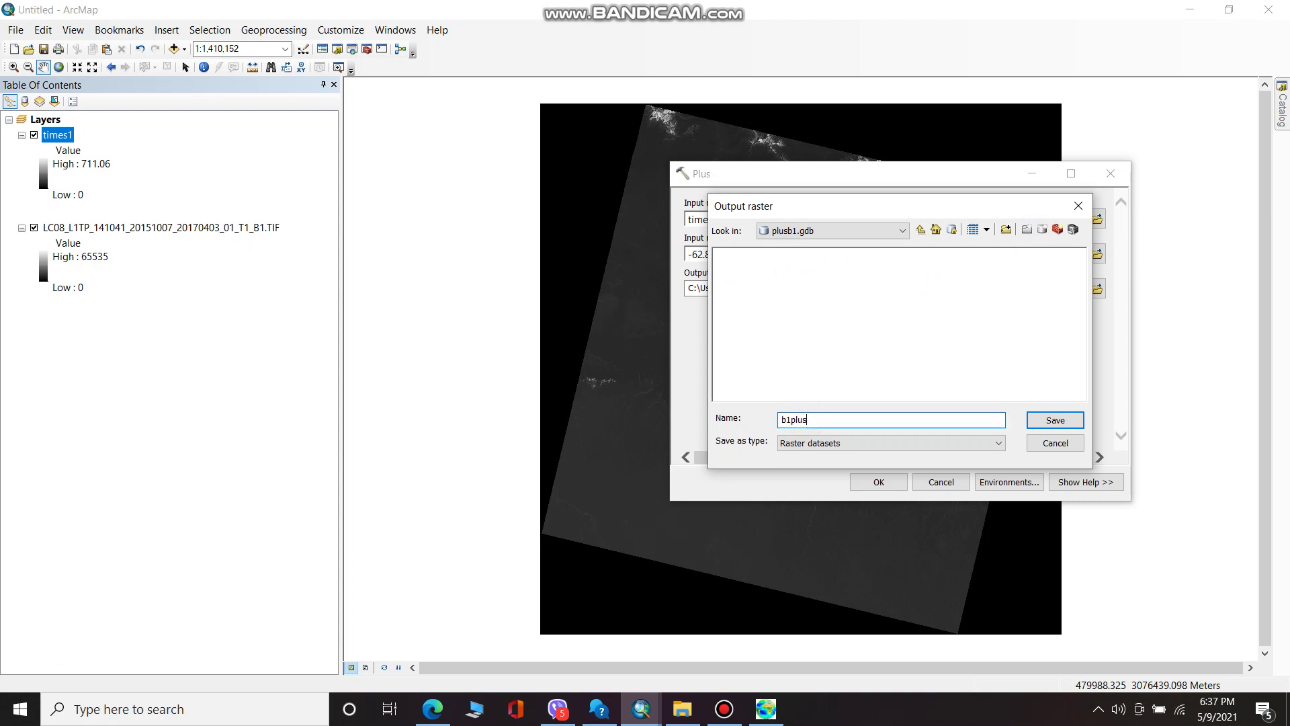
left_click(1055, 420)
left_click(880, 482)
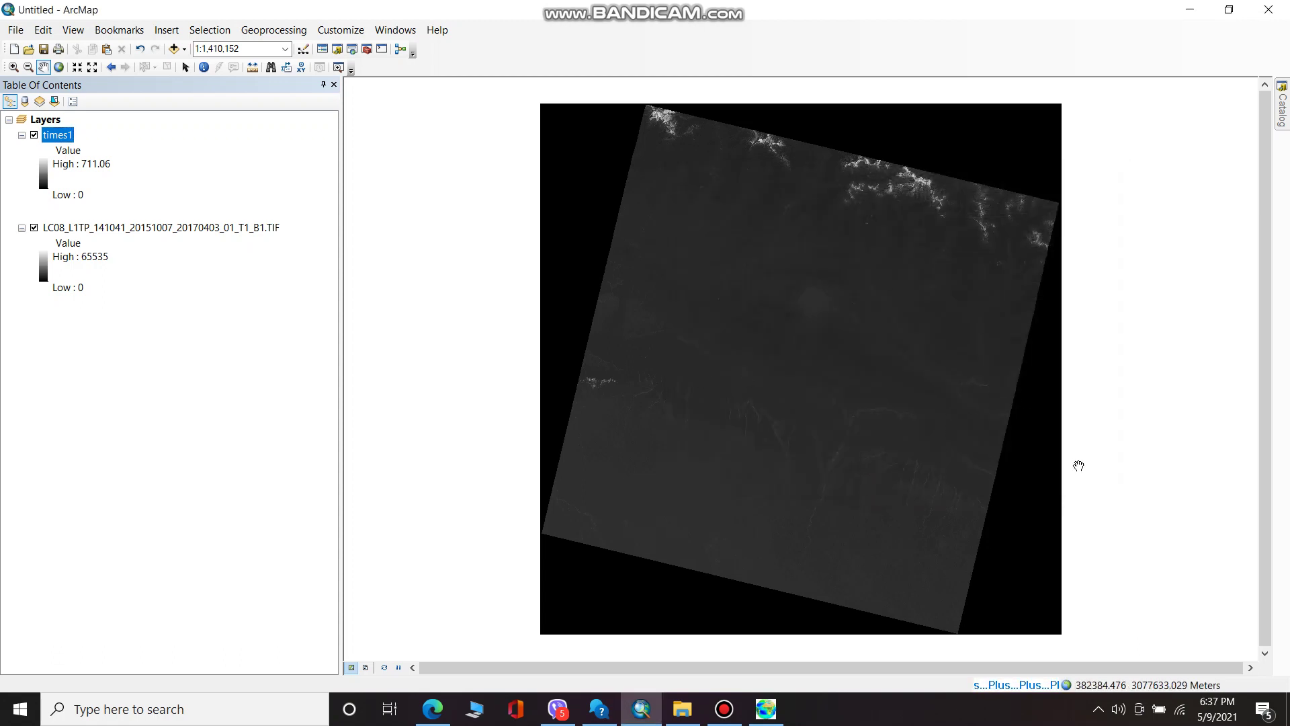
- Check the Plus run's geoprocessing results, then return to the map showing b1plus
left_click(272, 31)
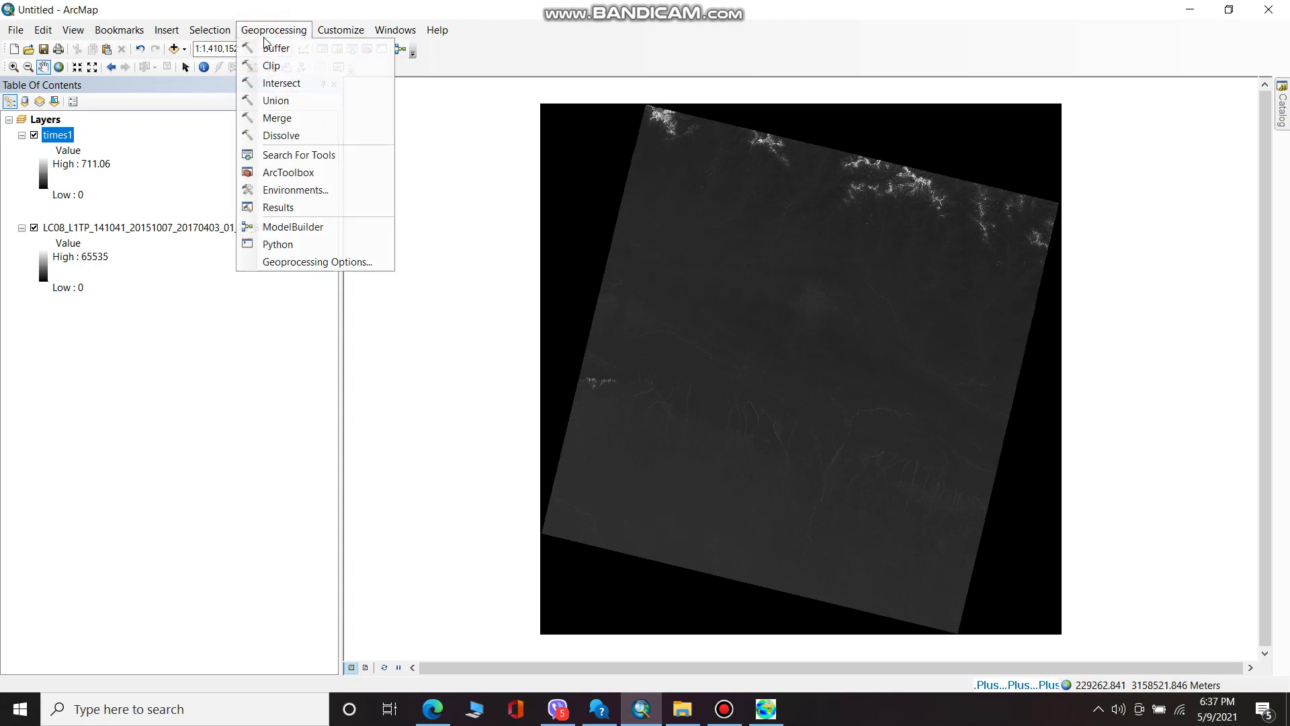
left_click(278, 207)
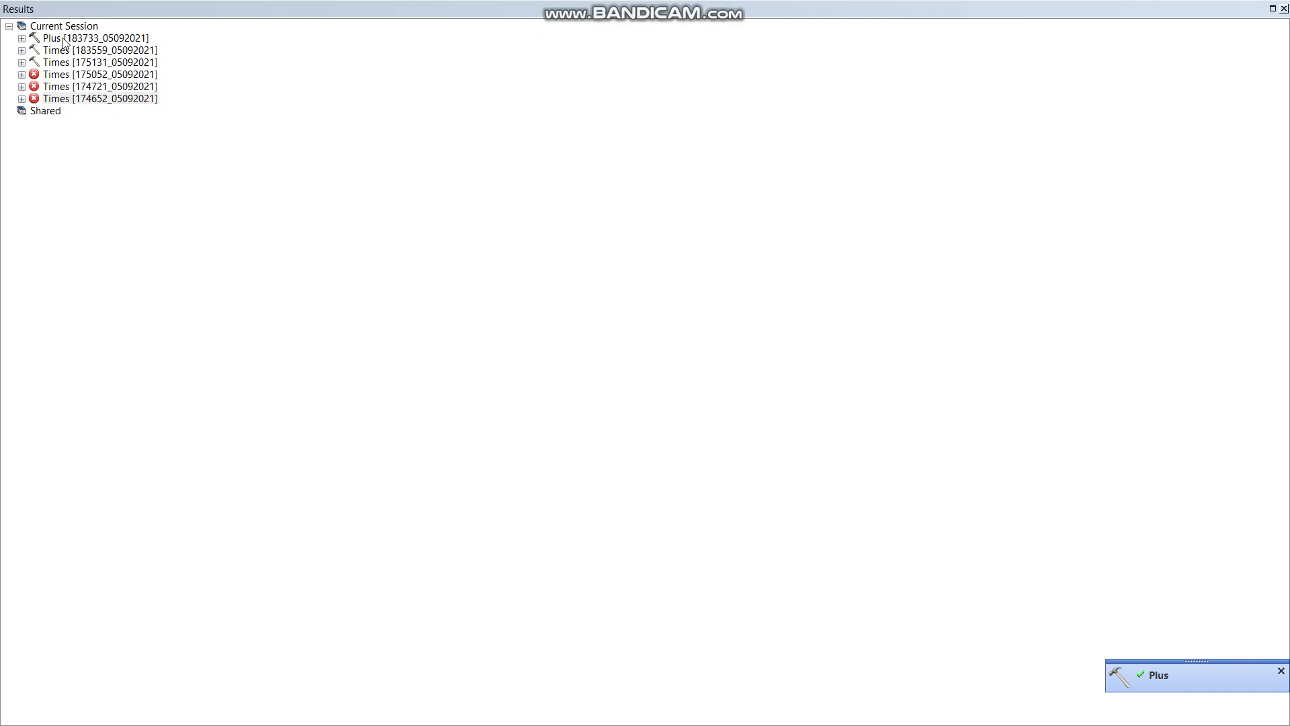
left_click(1284, 8)
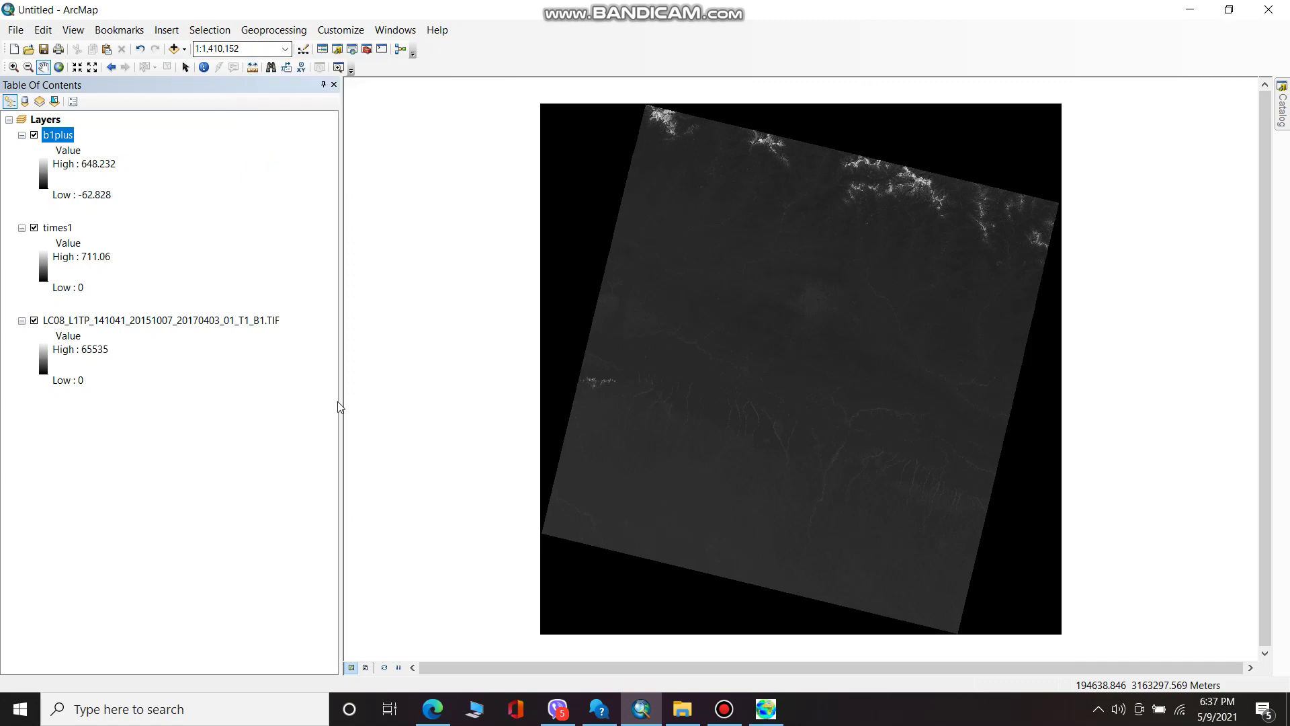
- Review Landsat Tools' decoded MTL scene details, including the 37.884708 solar zenith angle, then return to ArcMap
mouse_move(773, 709)
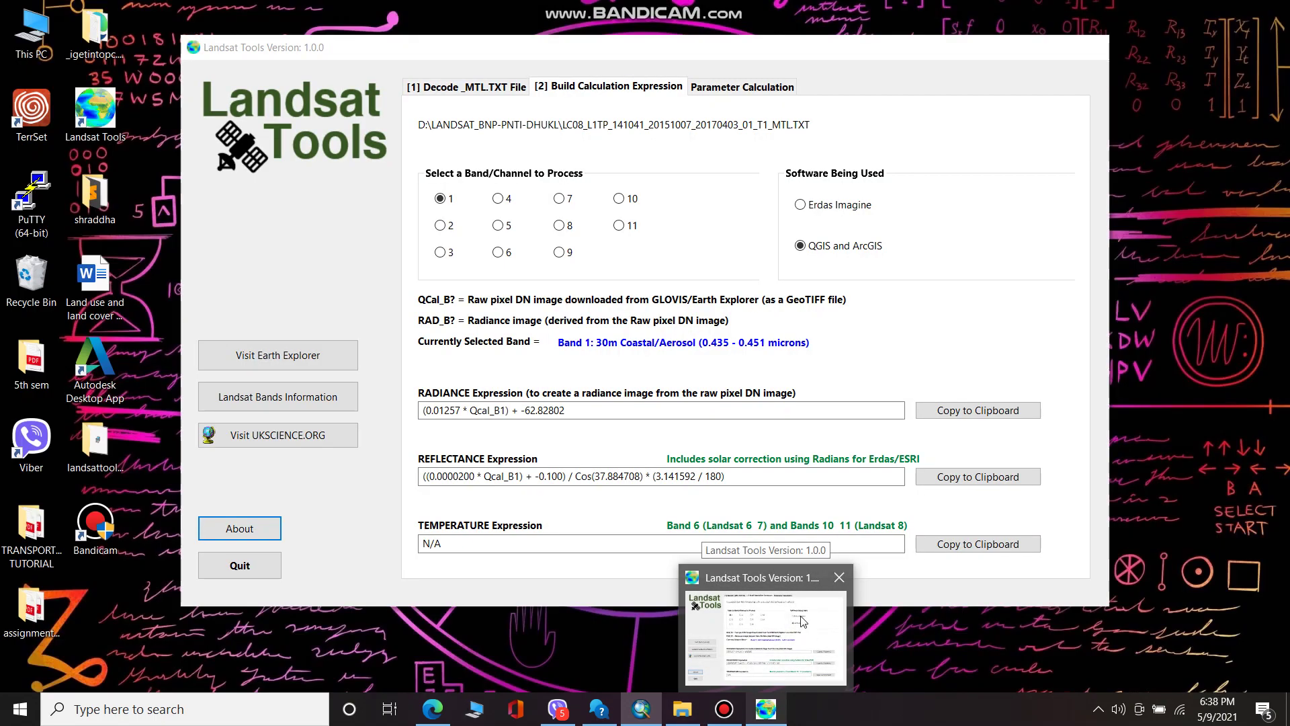
left_click(804, 621)
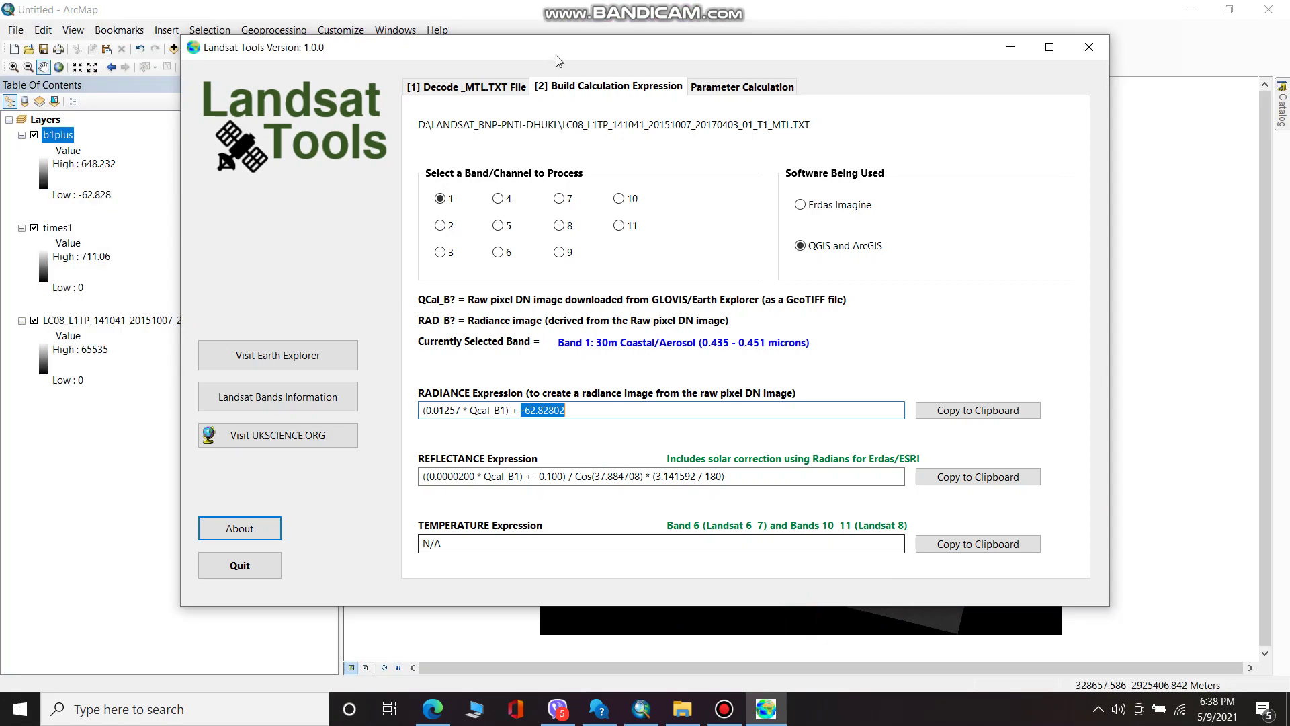
left_click(513, 89)
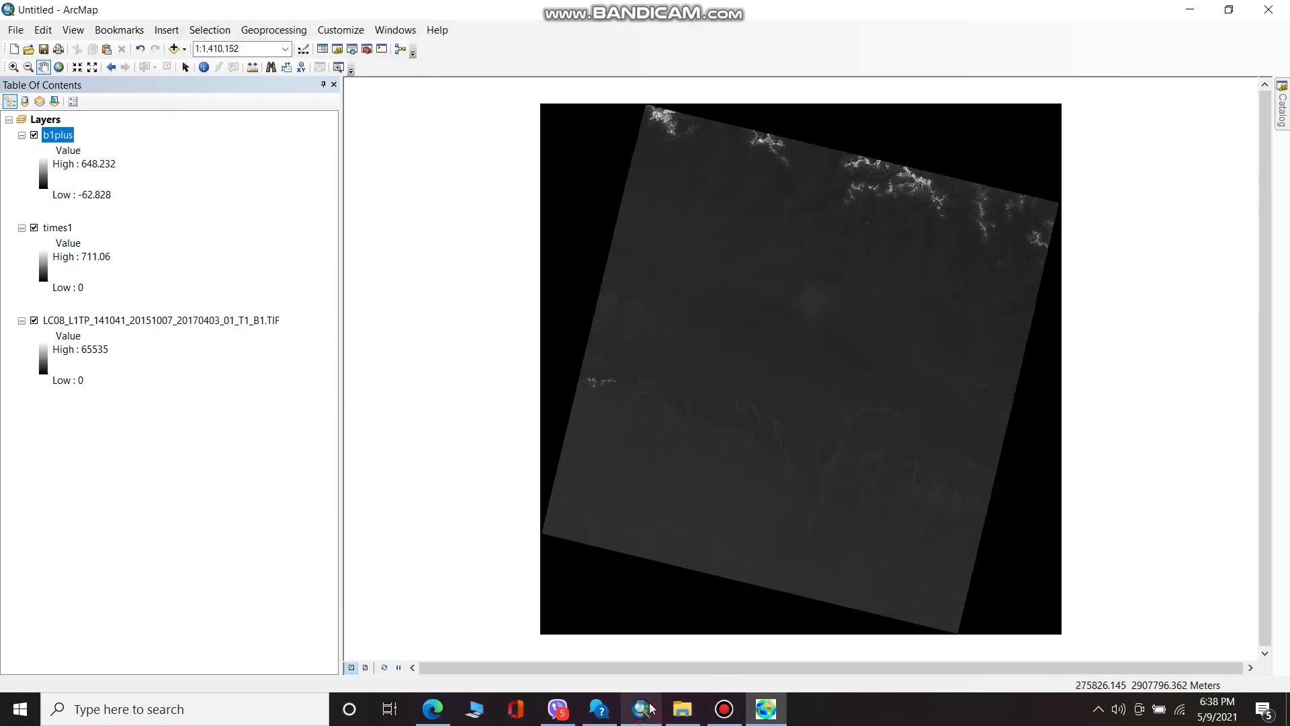
left_click(641, 709)
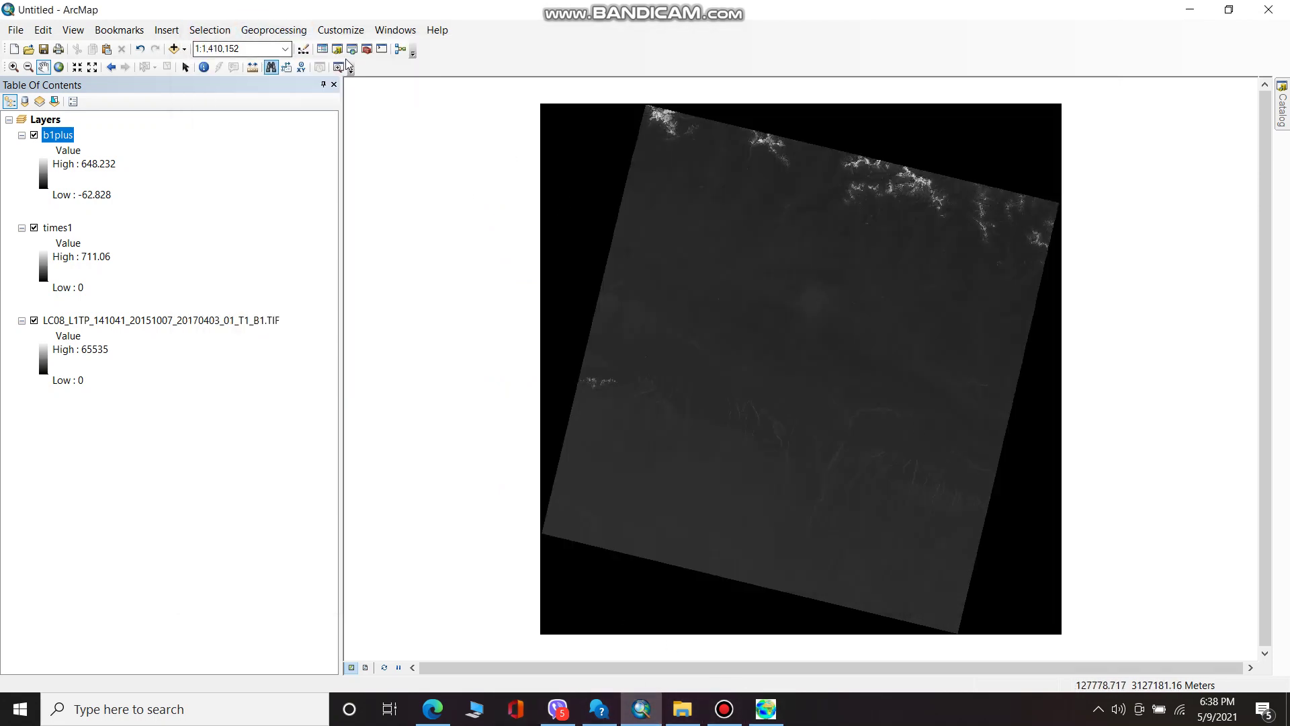
- Open Raster Calculator from Spatial Analyst Tools > Map Algebra in ArcToolbox
left_click(366, 50)
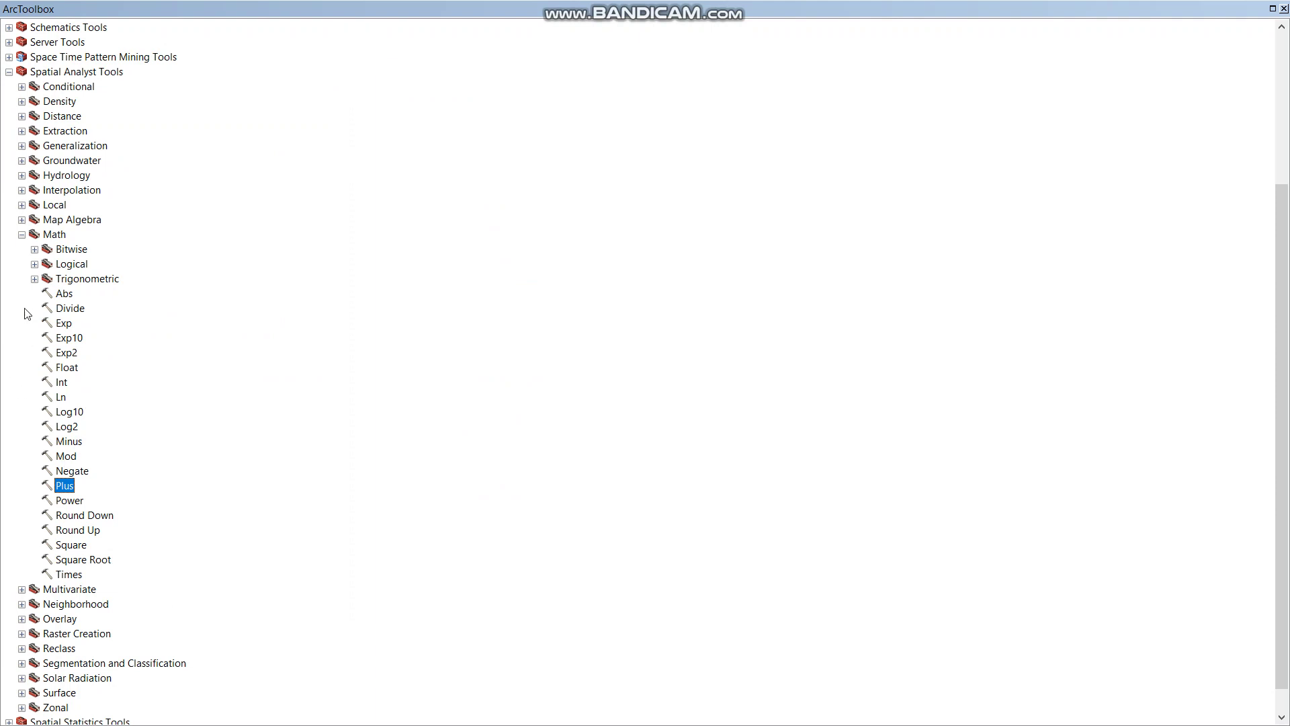
left_click(22, 234)
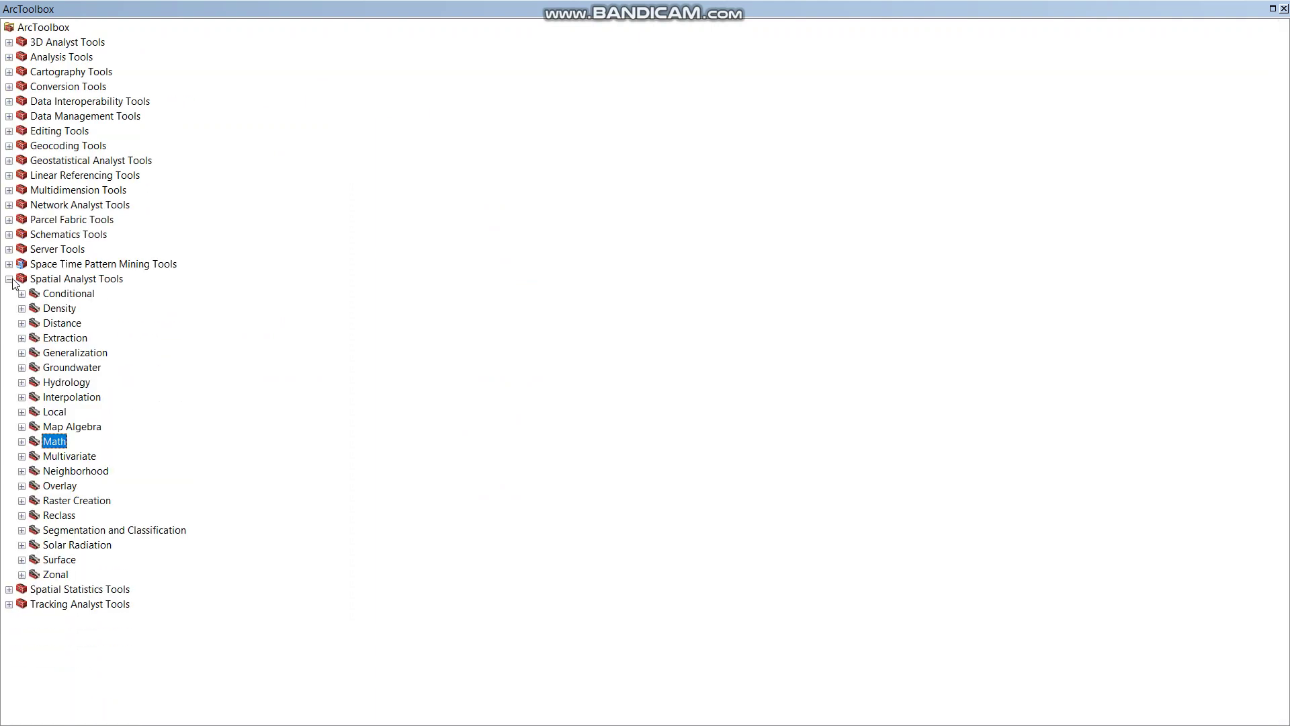
left_click(9, 278)
left_click(9, 278)
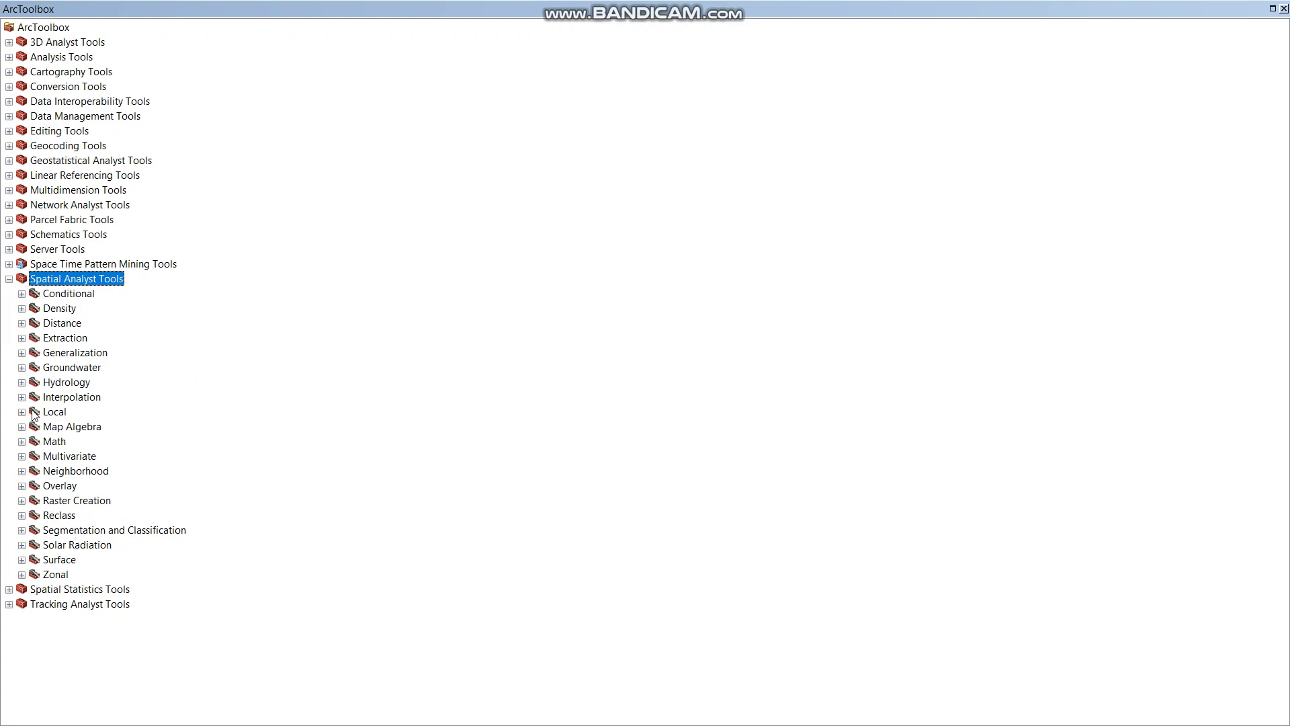
left_click(22, 426)
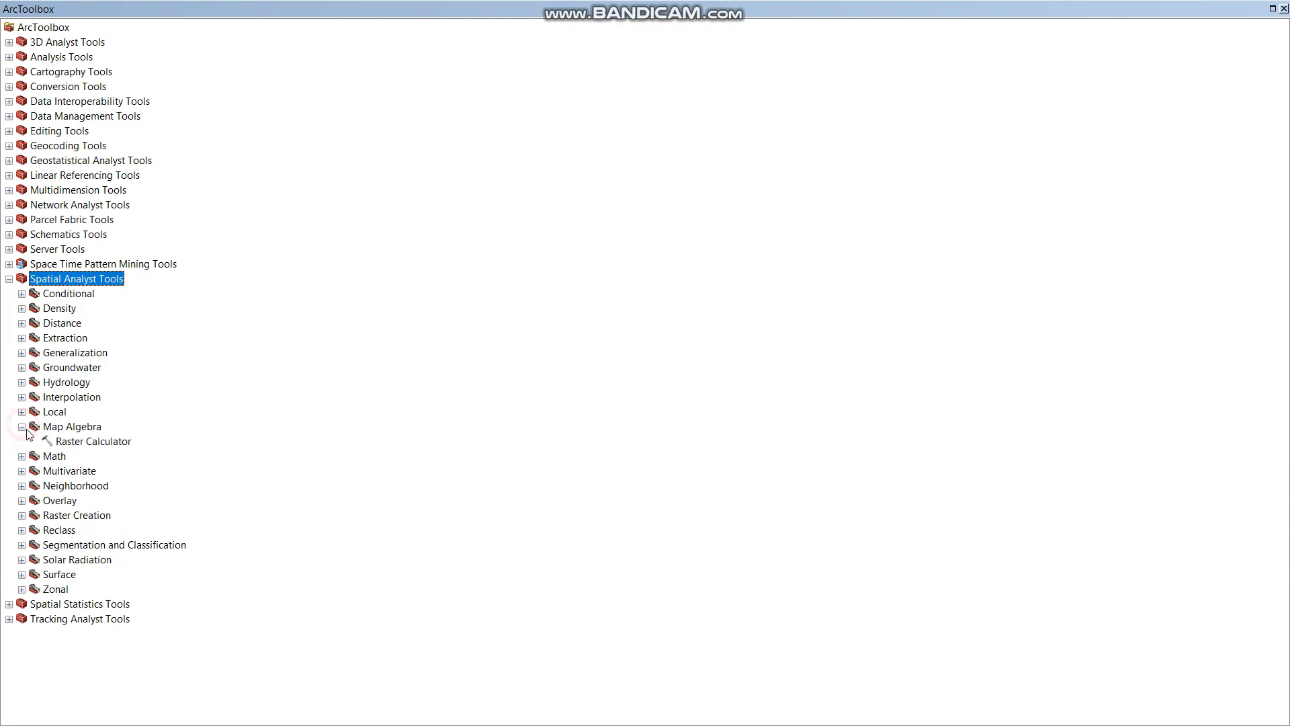
double_click(78, 443)
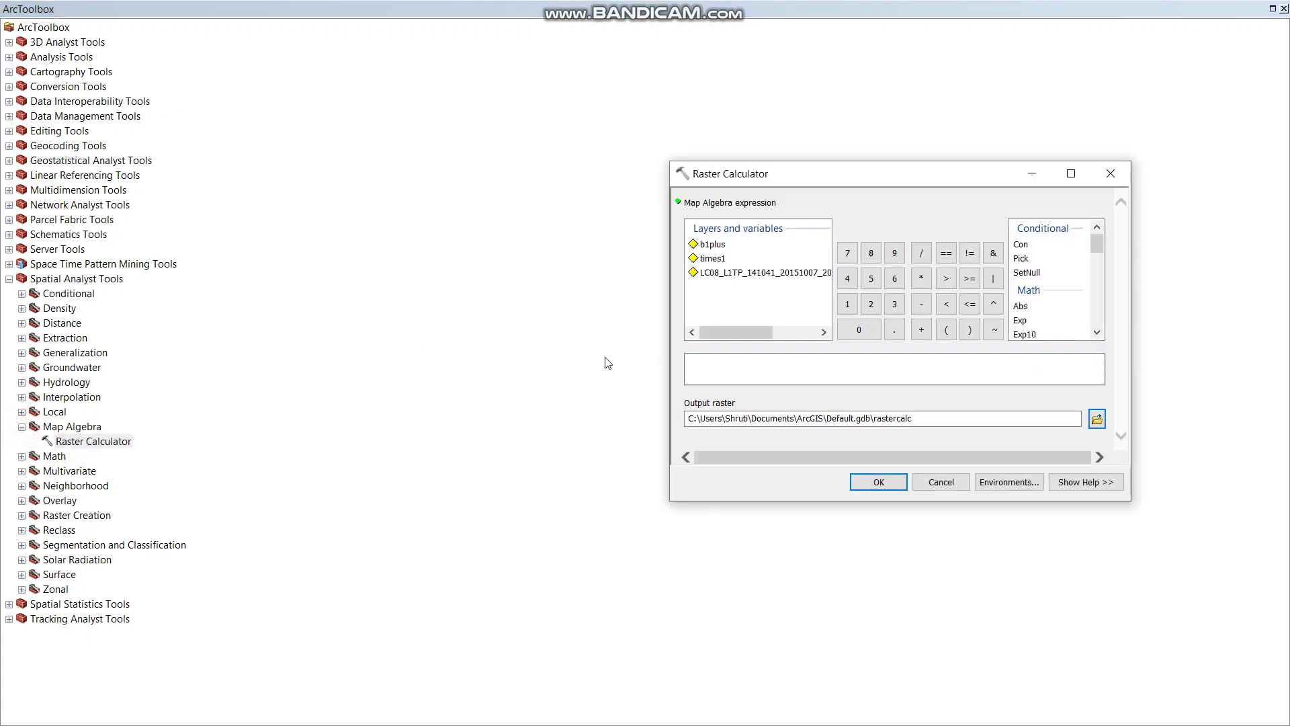
- Build the expression "b1plus" / and browse for the output raster location
left_click(713, 251)
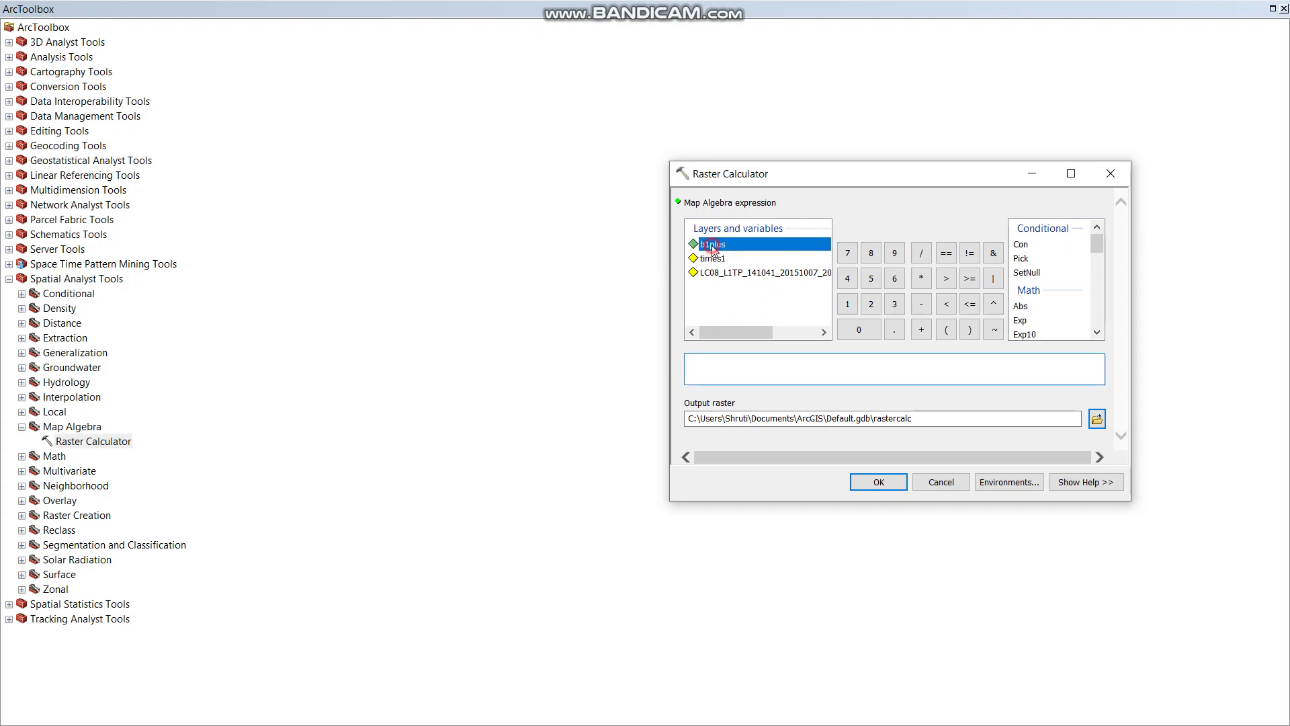
double_click(711, 250)
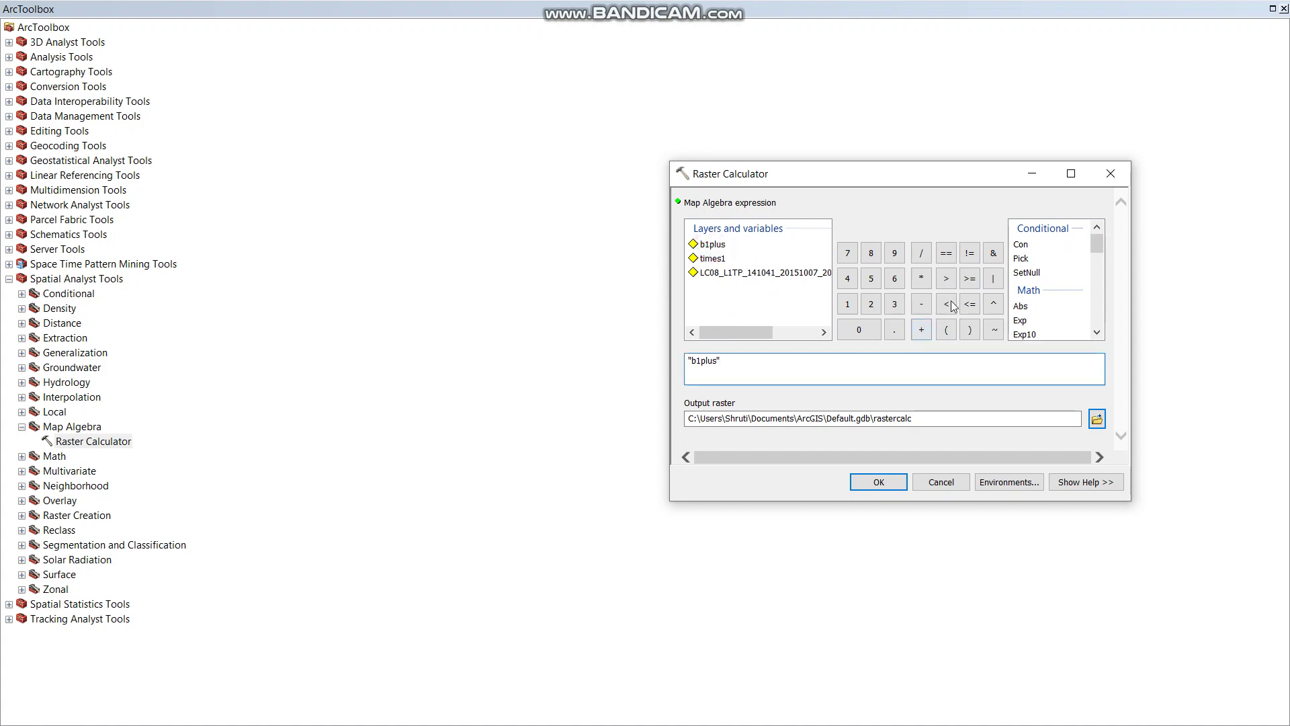
left_click(922, 255)
left_click(1097, 419)
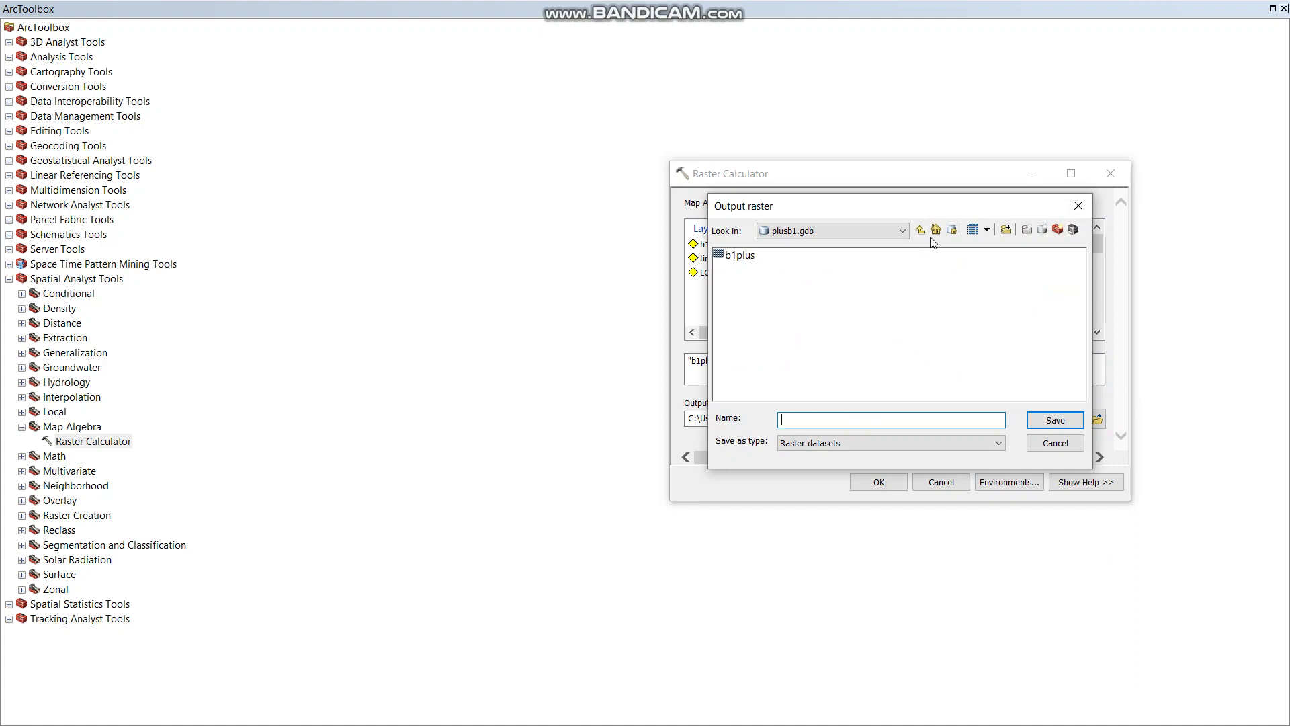
- Create a new sunangle.gdb file geodatabase in forB1 and open it
left_click(921, 231)
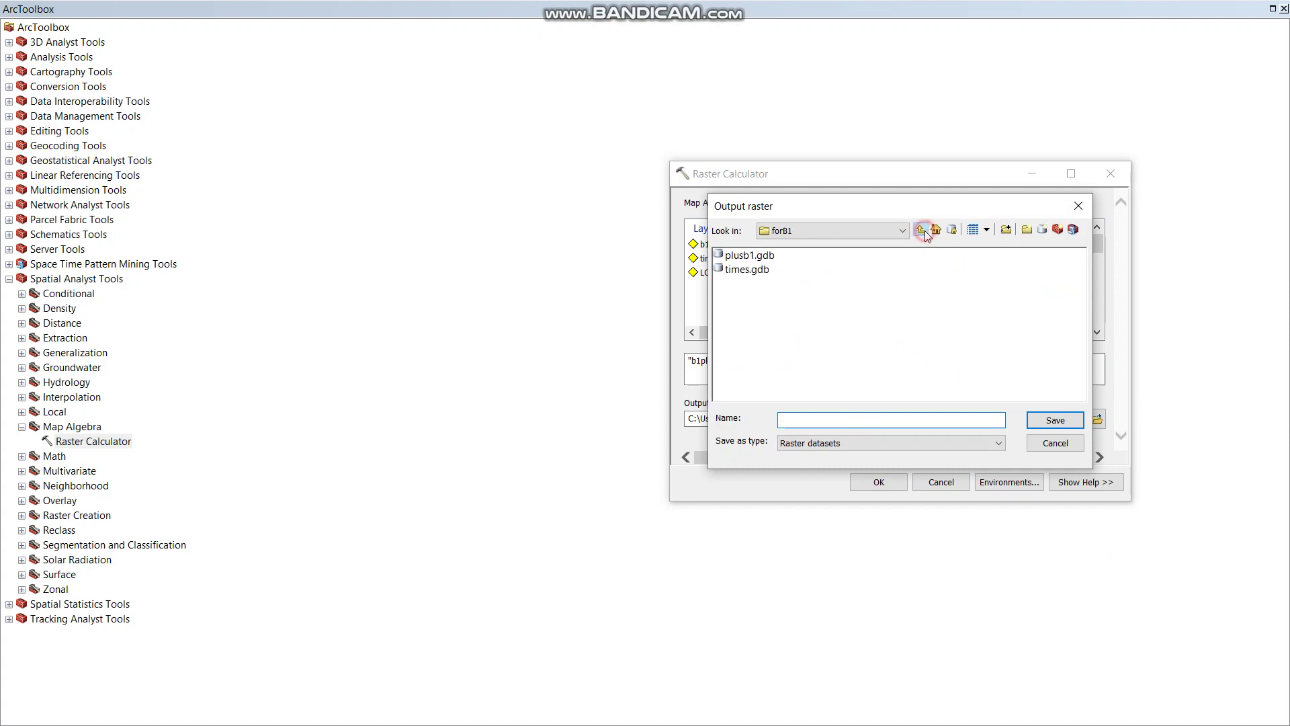
left_click(1027, 230)
key("BackSpace")
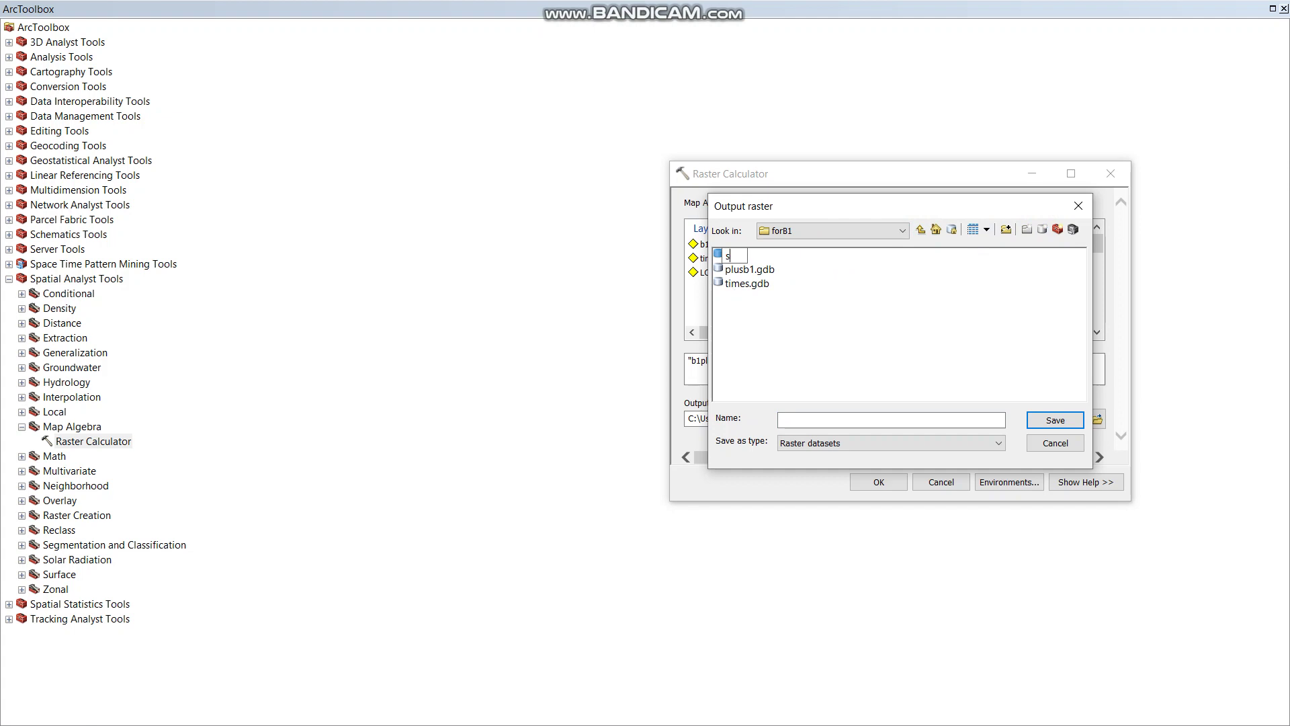
type("sunangle")
key("Return")
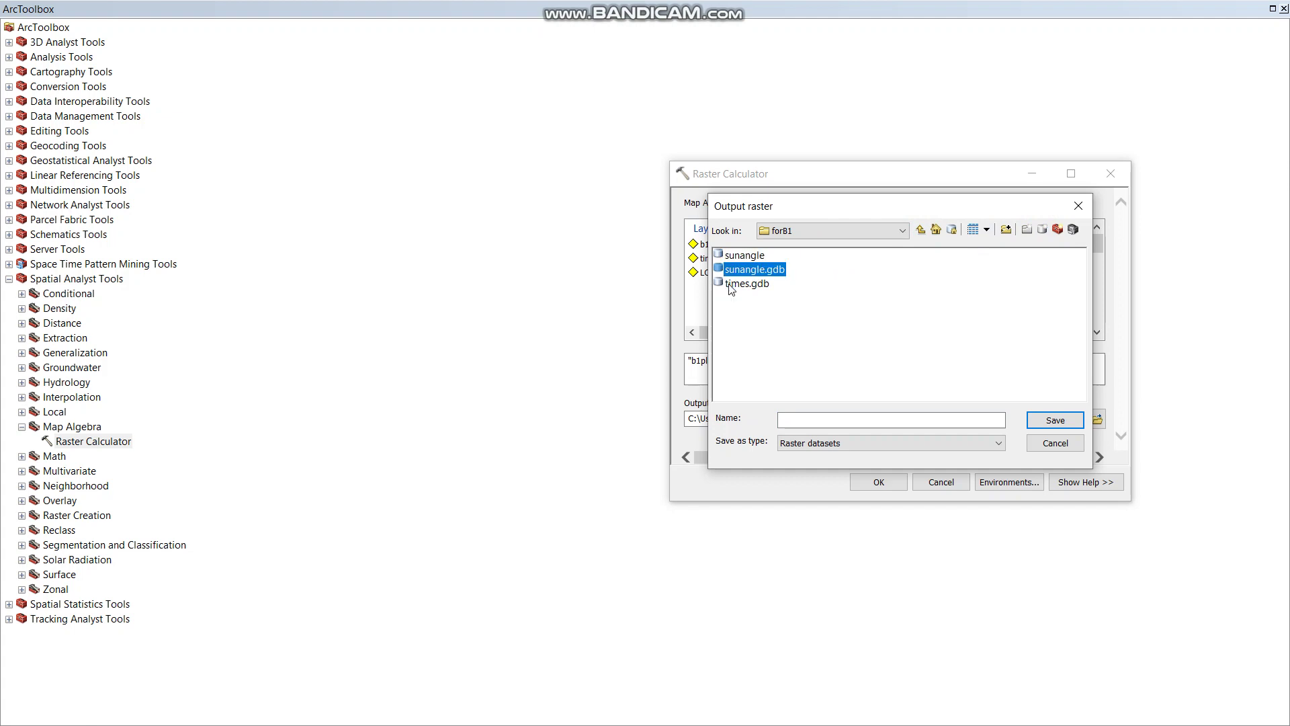
double_click(757, 261)
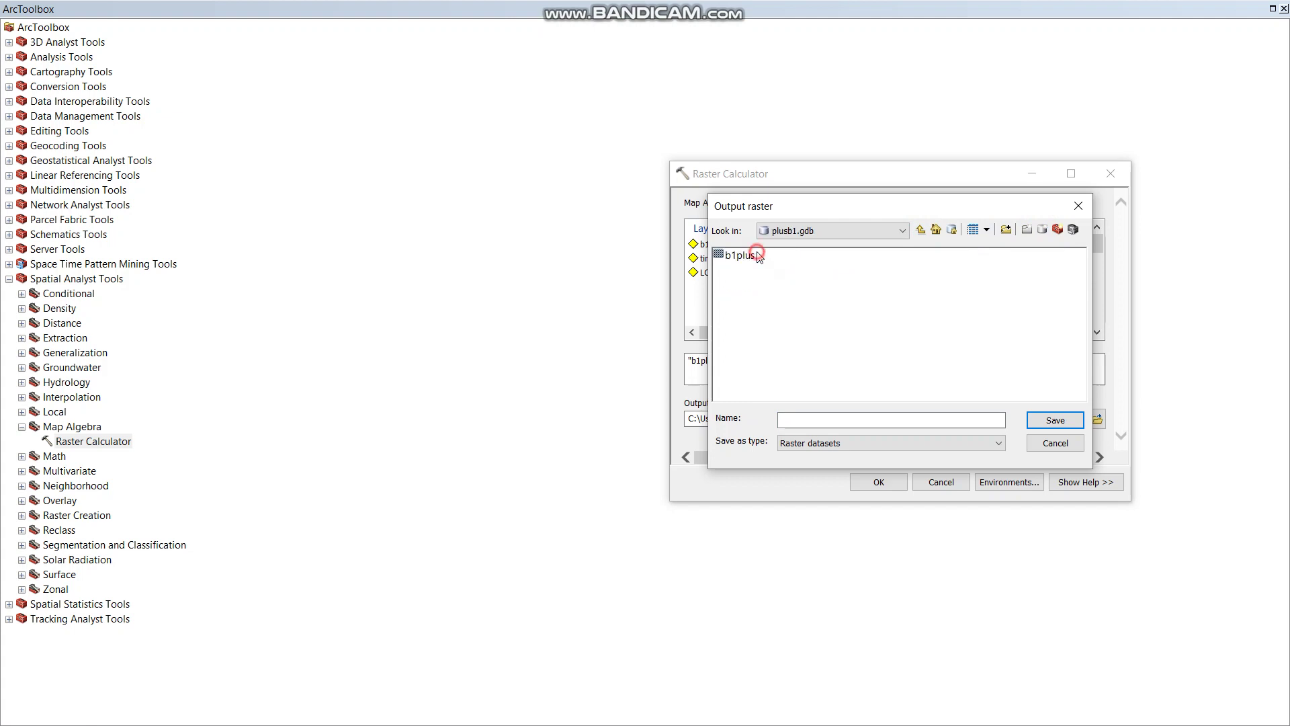
left_click(921, 230)
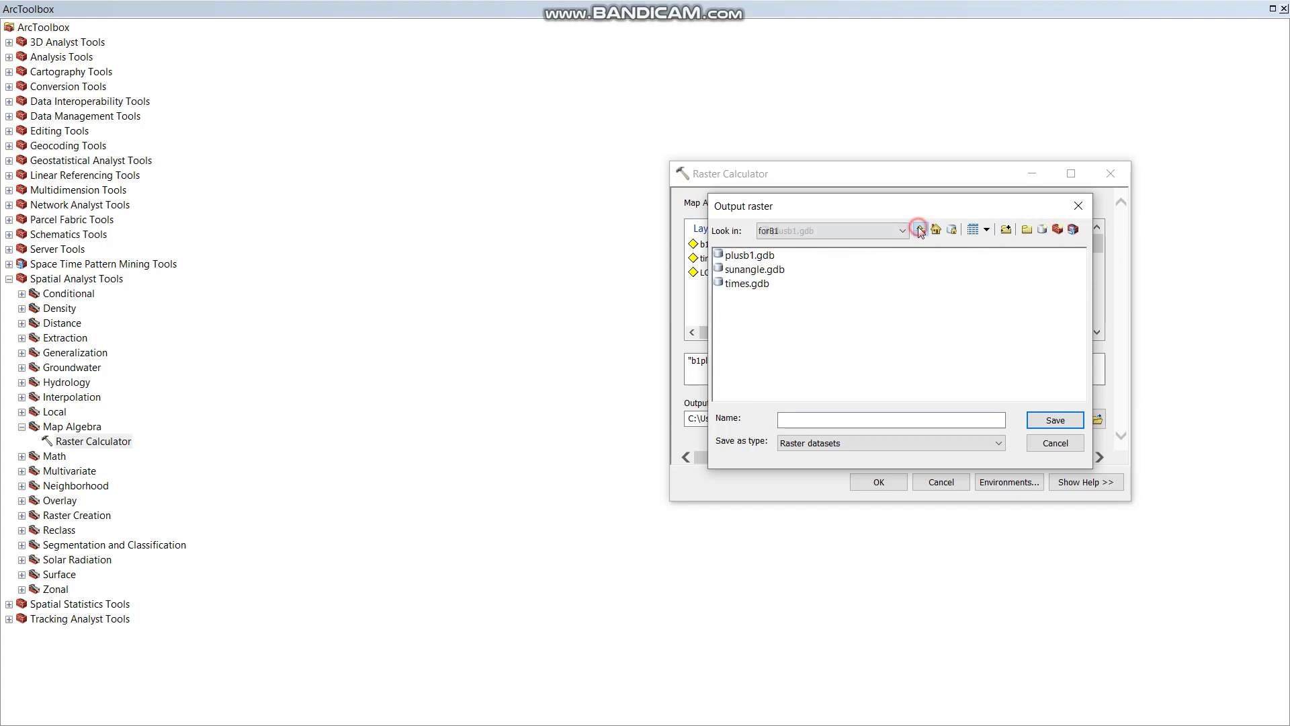
double_click(759, 268)
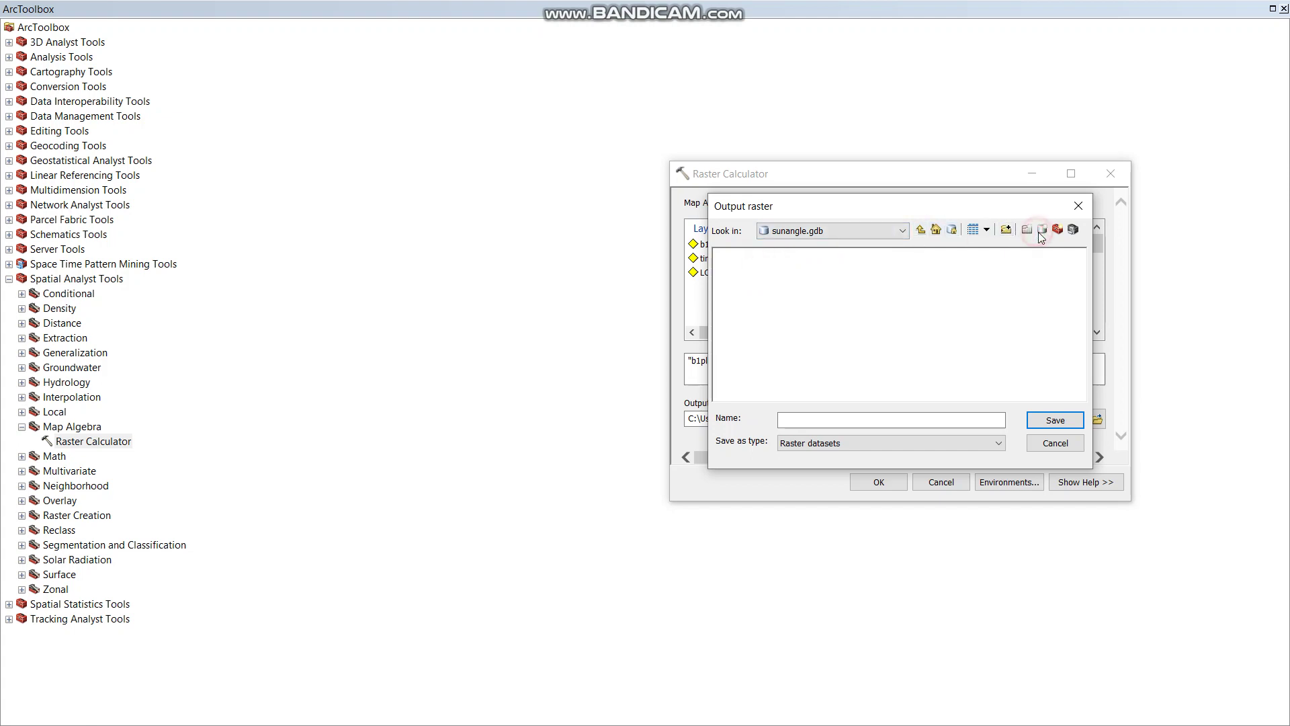
- Save the output raster as sunangleb1 and run "b1plus" / 0.7892480068
left_click(798, 420)
type("sunangleb1")
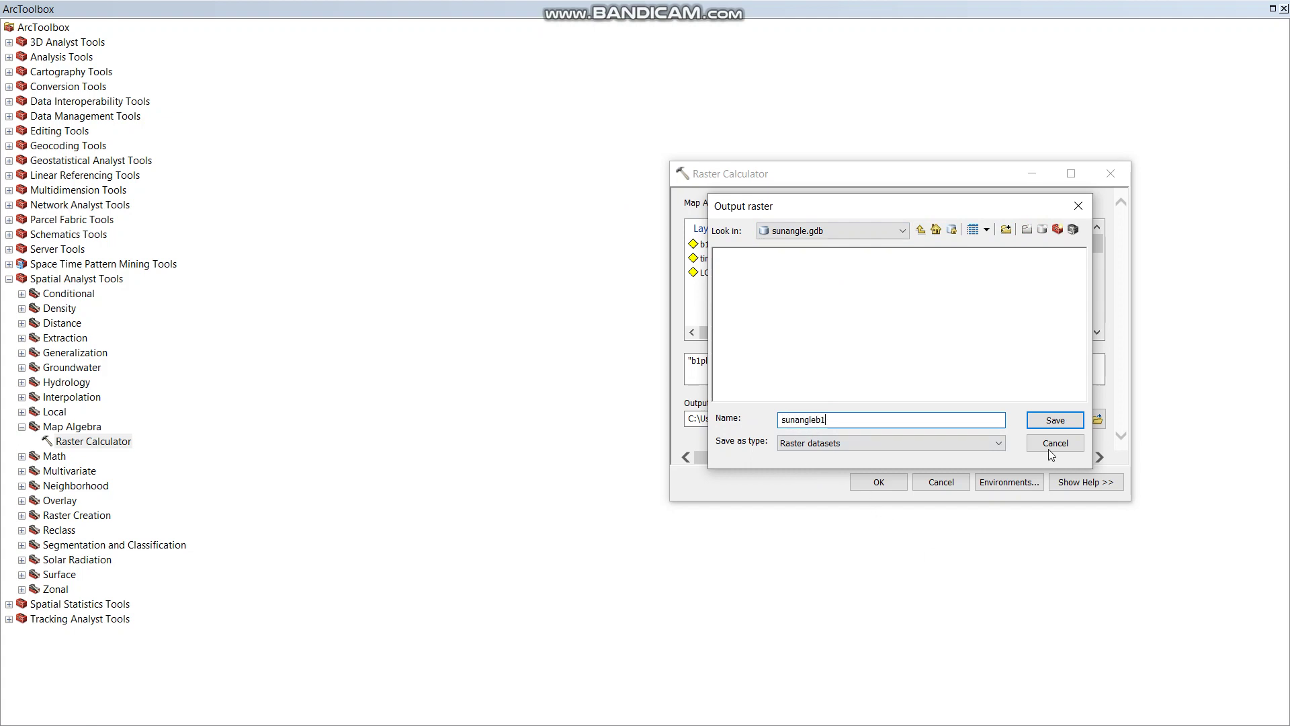
left_click(1055, 421)
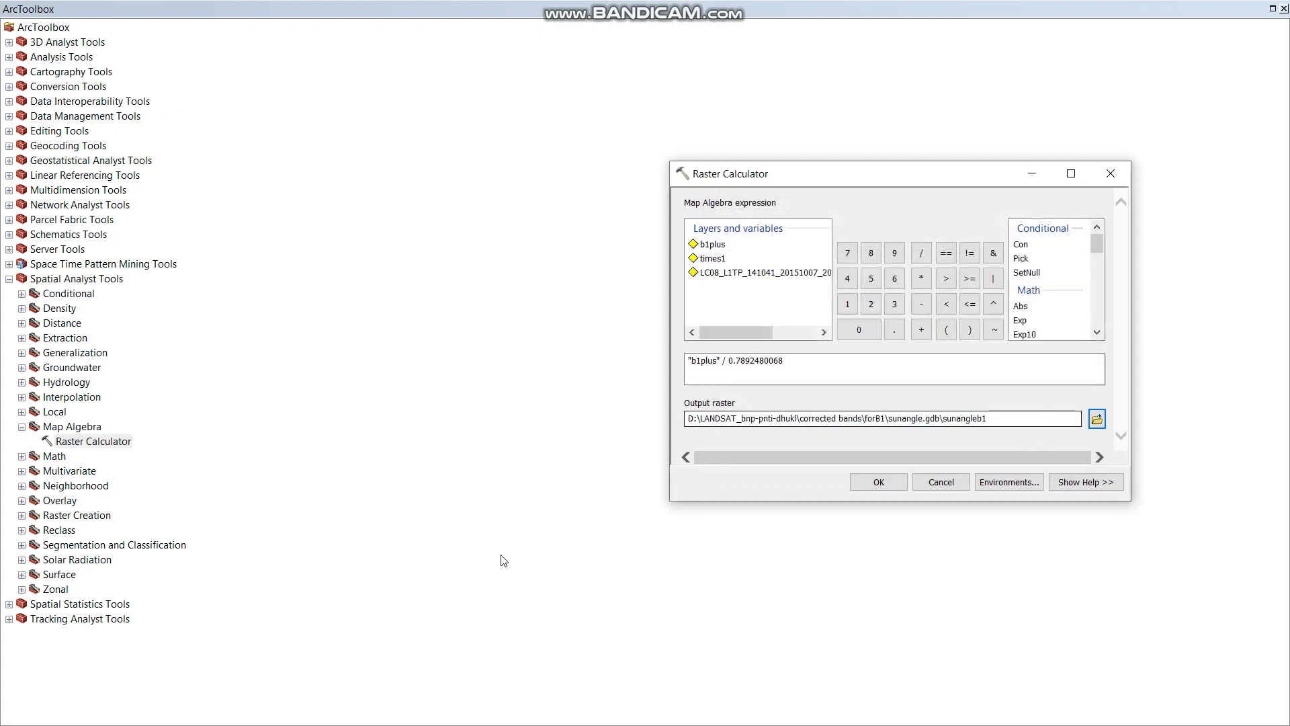
left_click(873, 482)
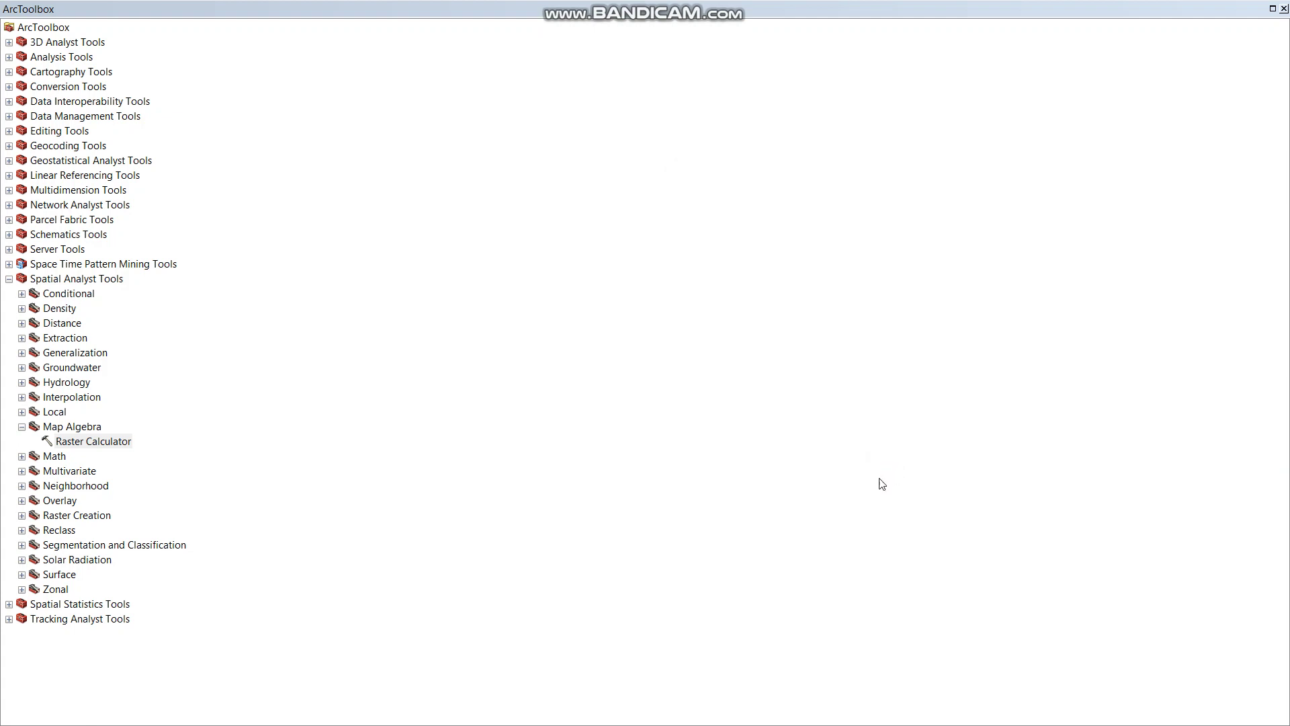
- Show the sunangleb1 layer (-79.6049 to 821.328) at full extent, then bring Landsat Tools forward
left_click(1284, 8)
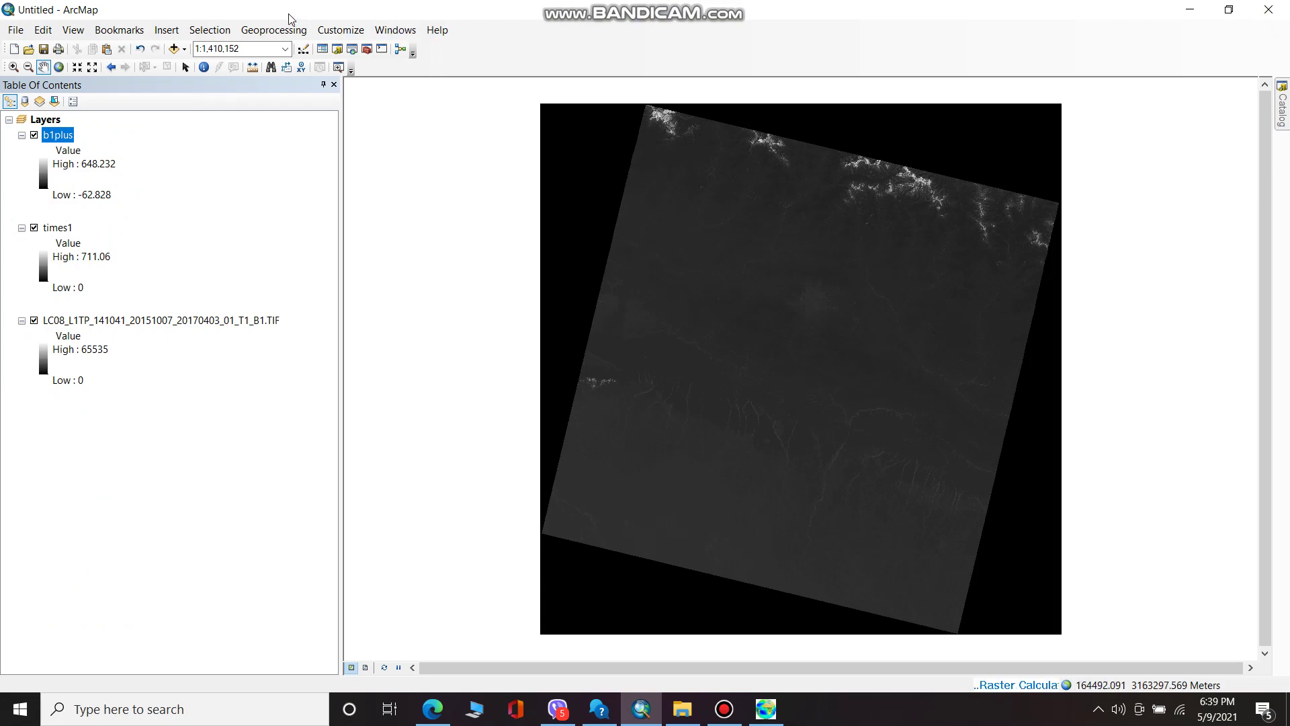
left_click(274, 30)
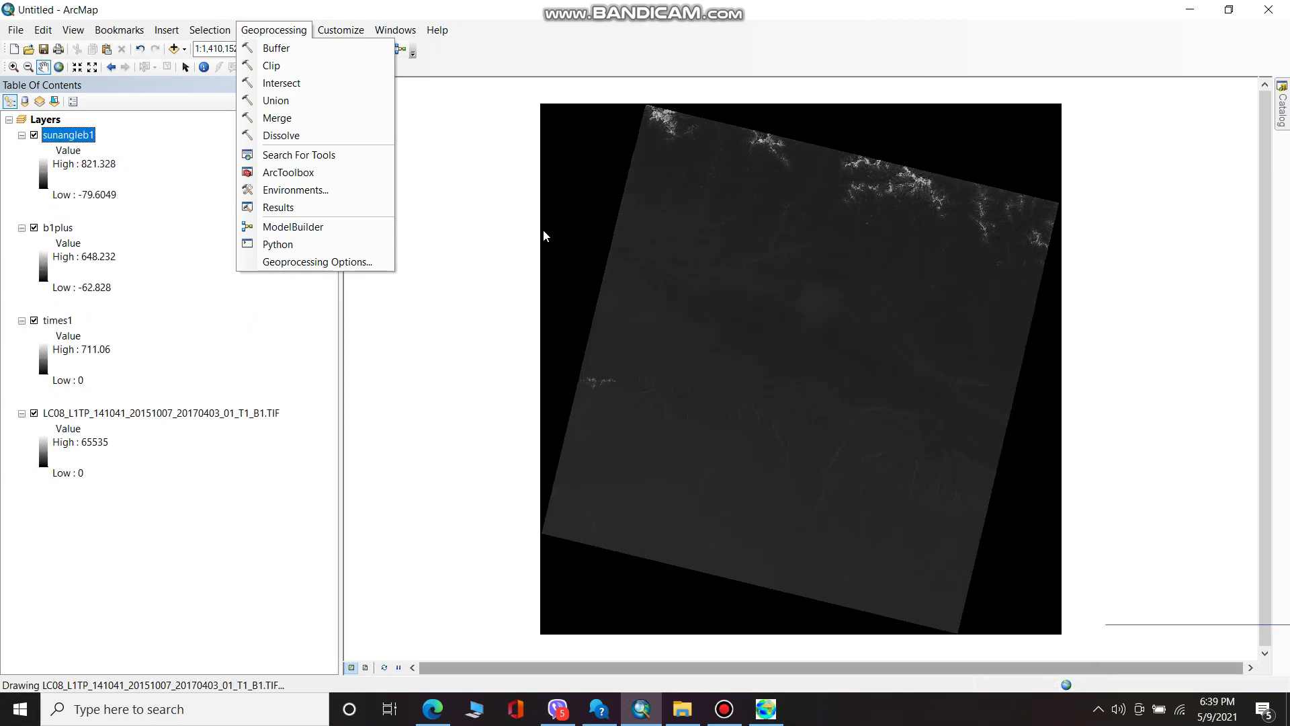
left_click(363, 357)
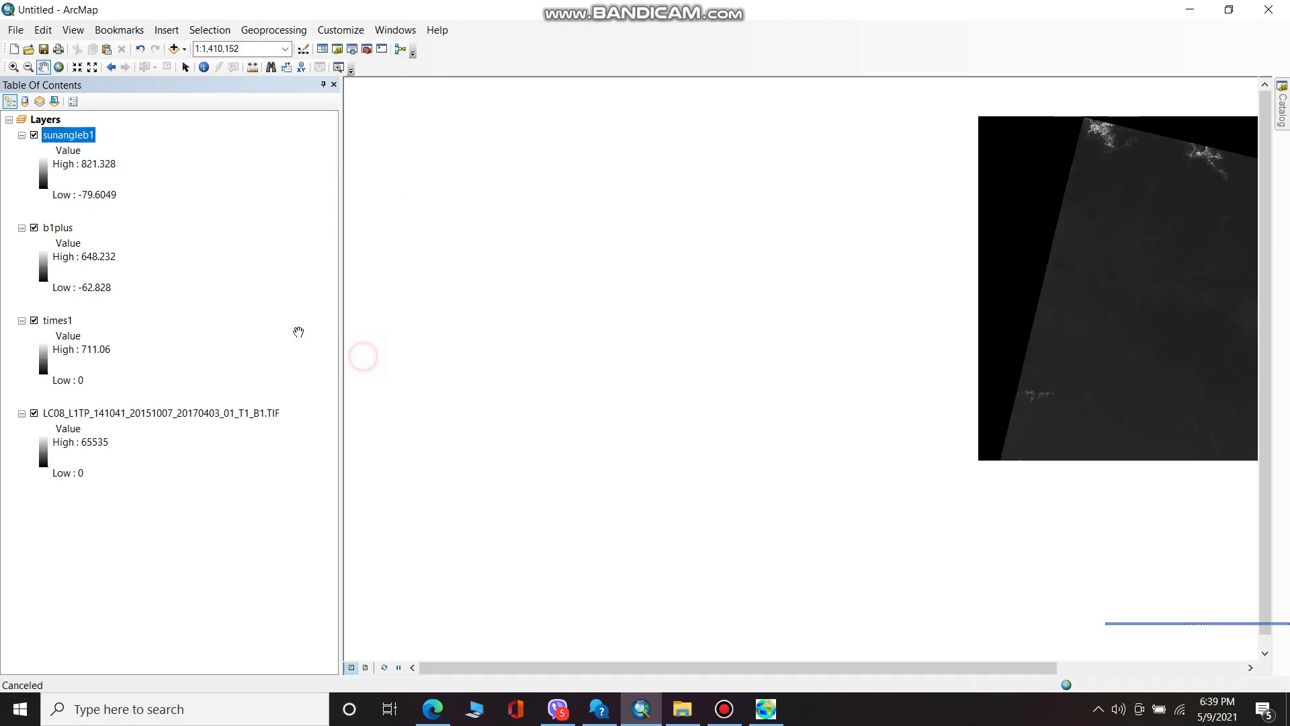
left_click_drag(806, 356, 538, 291)
mouse_move(746, 360)
left_mouse_down()
mouse_move(1053, 359)
mouse_move(1115, 342)
left_mouse_up()
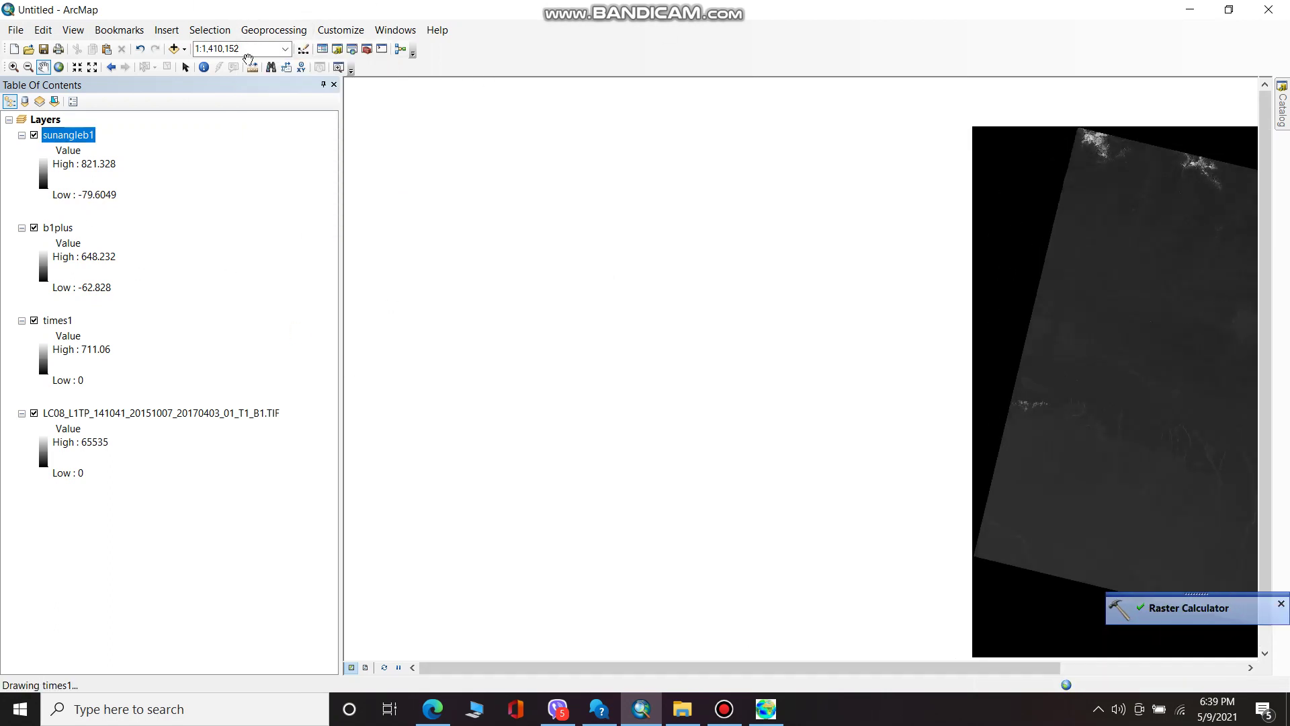
left_click(58, 67)
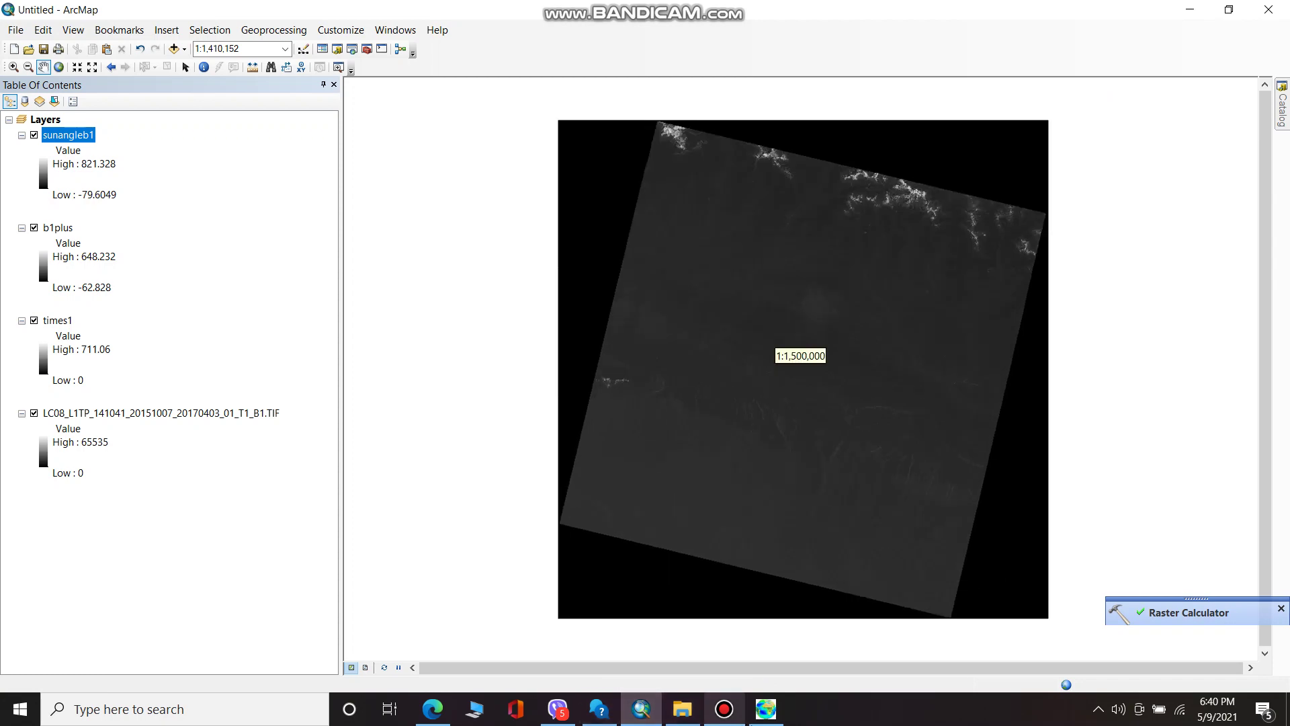
left_click(772, 715)
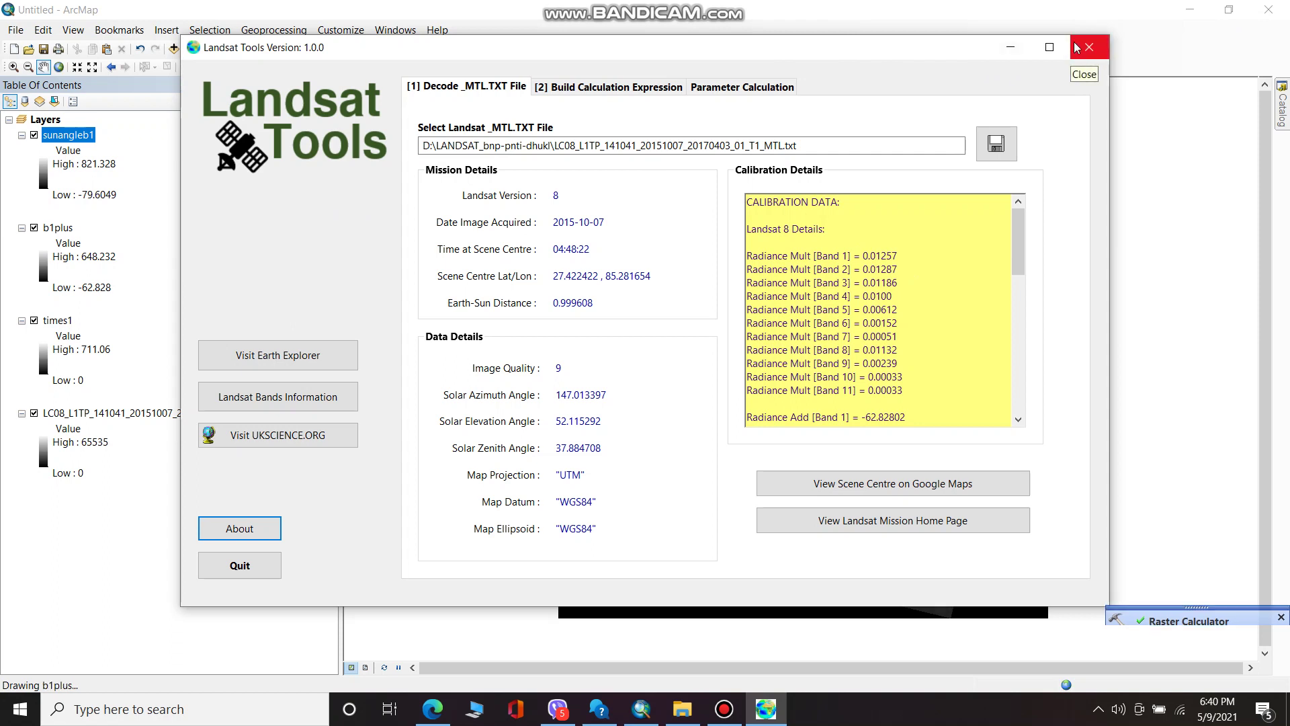
- Close Landsat Tools and browse the Landsat band TIFs in the Add Data dialog
left_click(1076, 47)
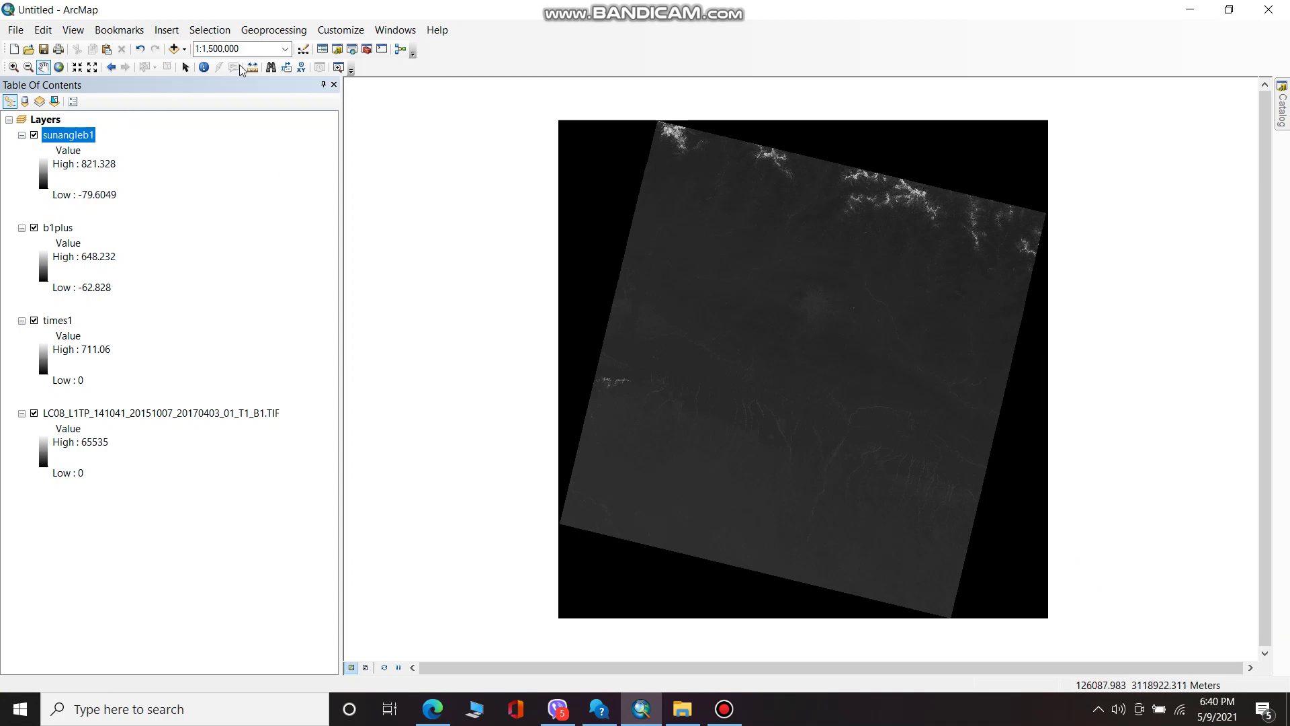
left_click(174, 49)
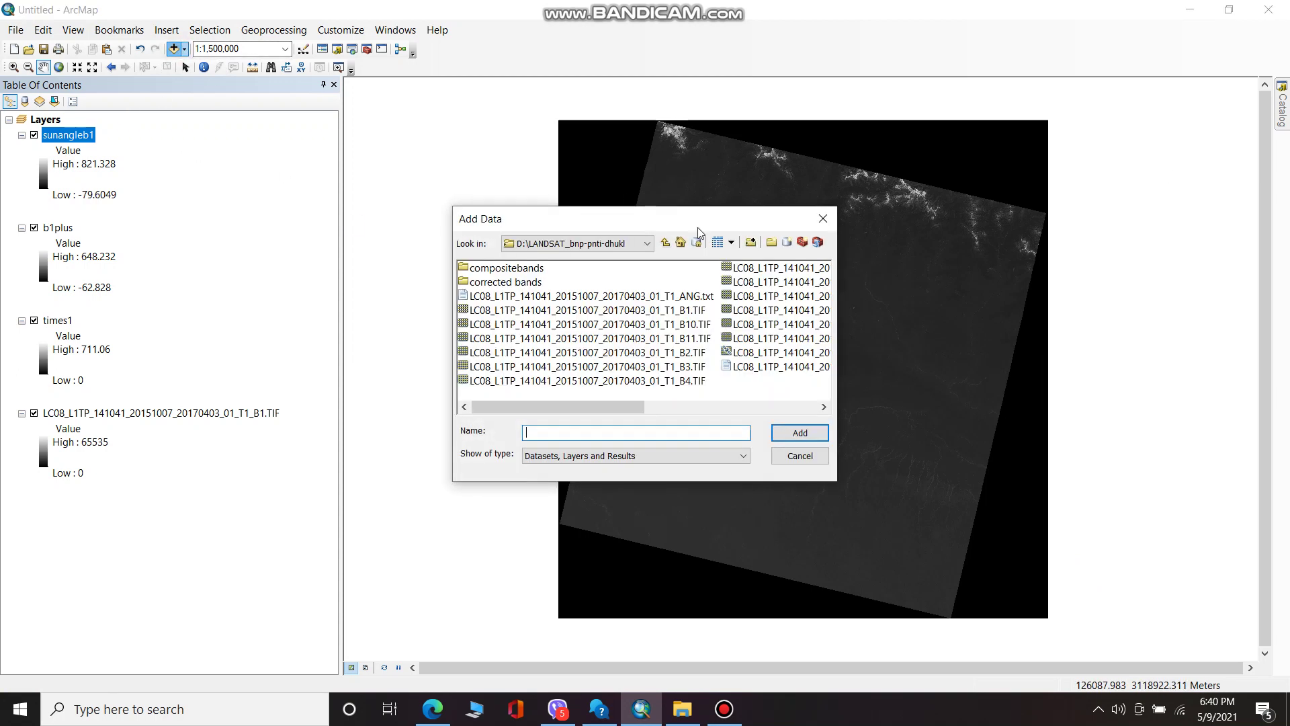